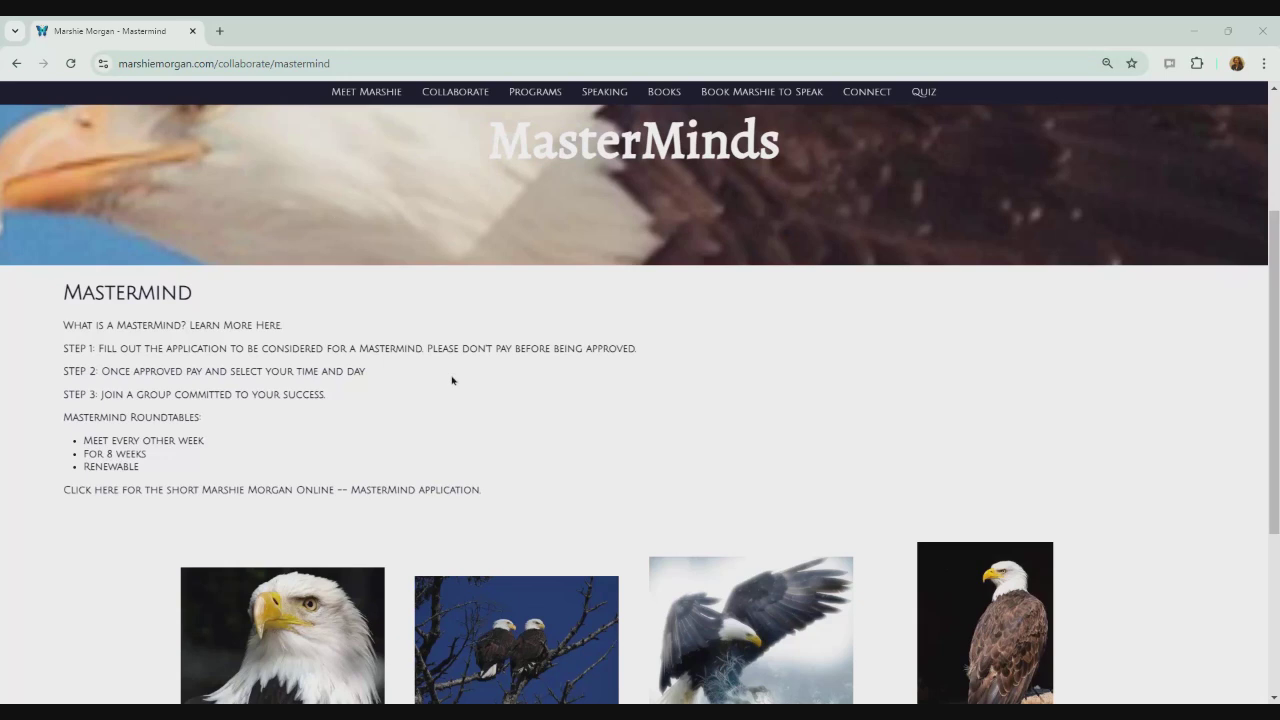
# Open the Mastermind page under Collaborate and look through its application steps and group offers.
pyautogui.scroll(-2, 452, 380)
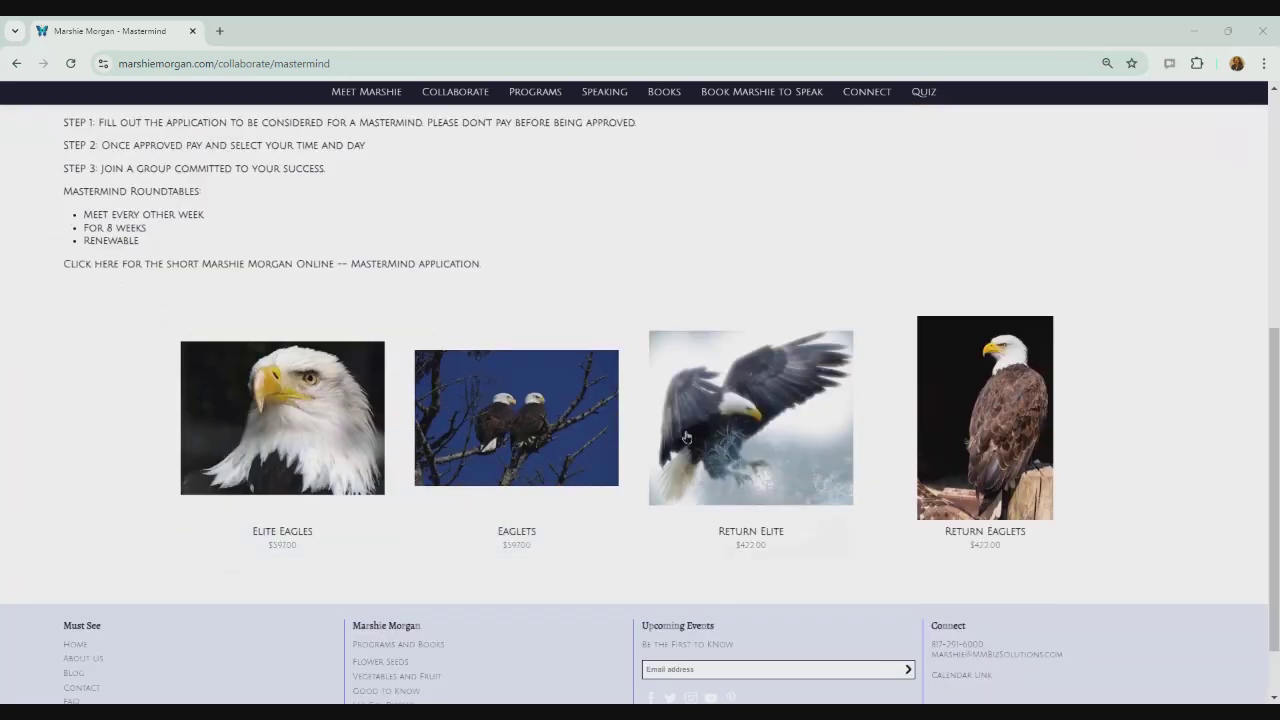
pyautogui.scroll(3, 648, 331)
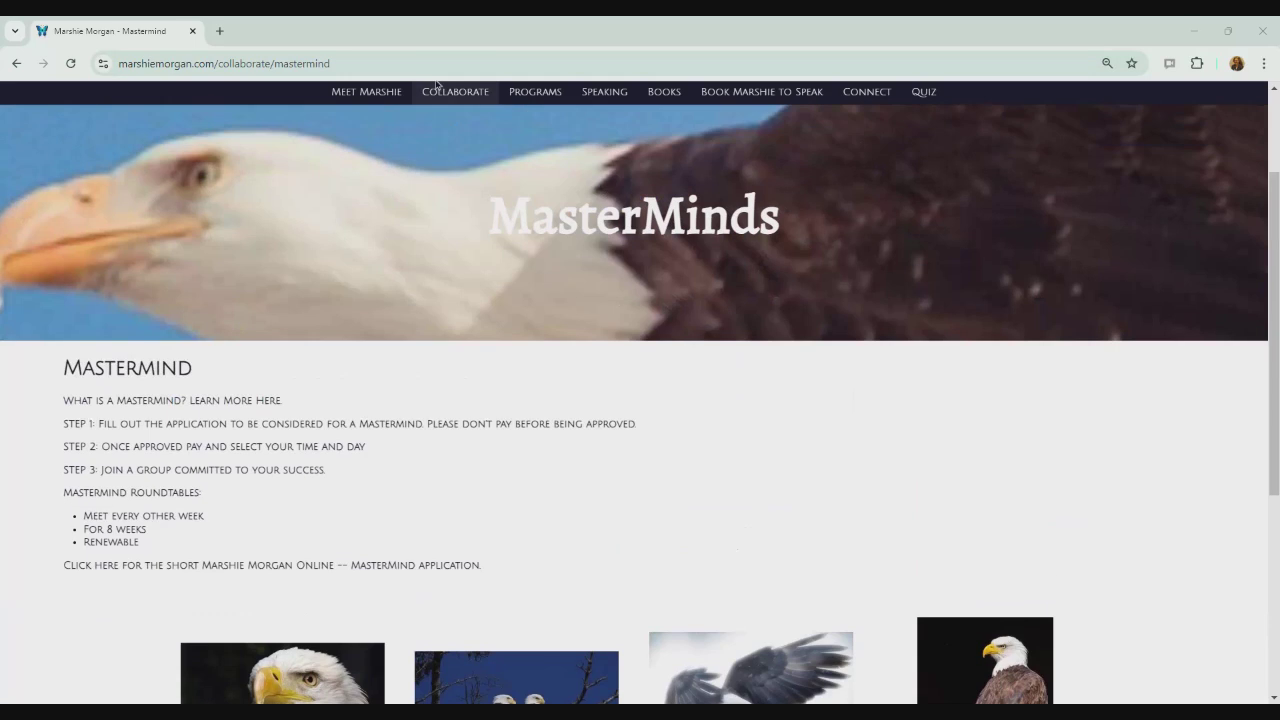
pyautogui.moveTo(444, 92)
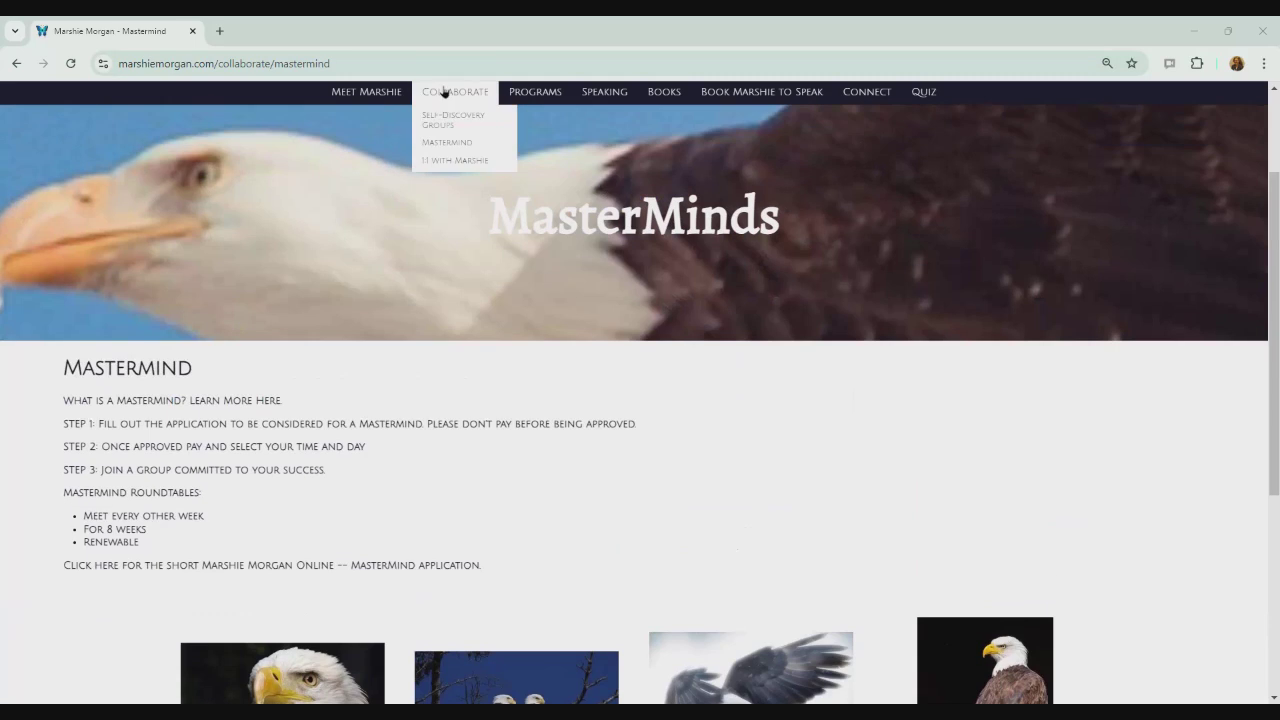
pyautogui.click(450, 148)
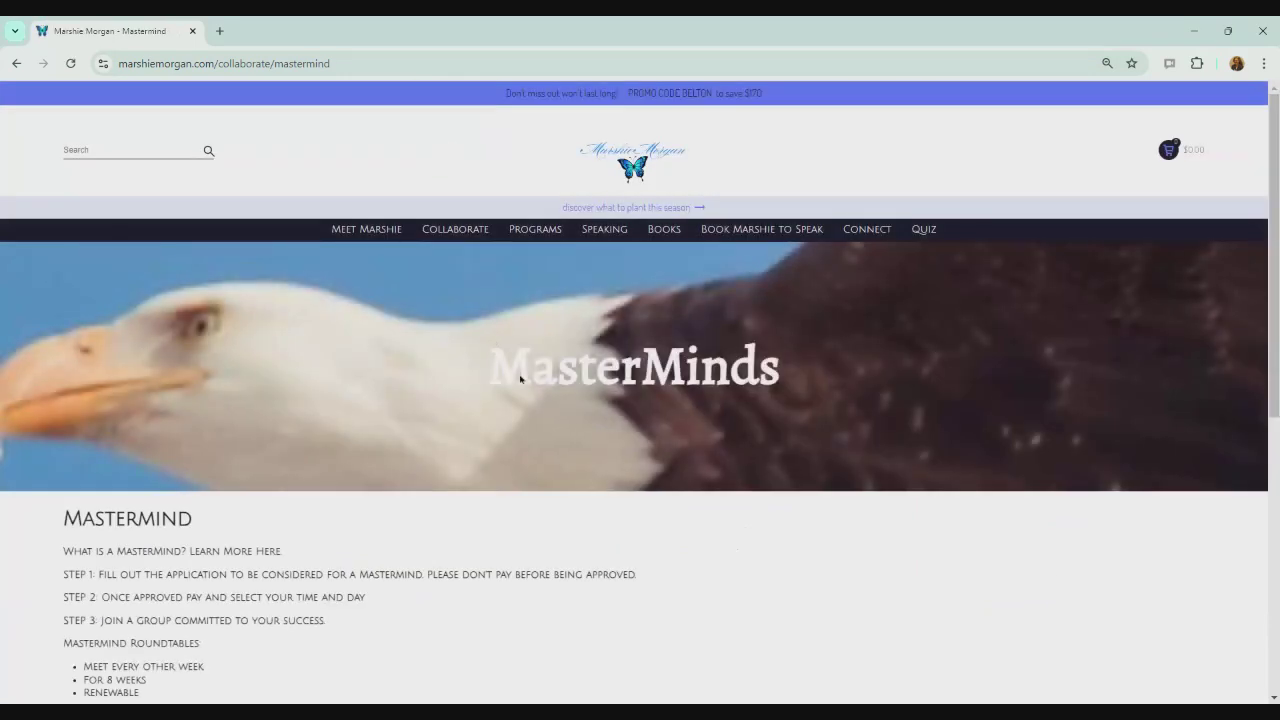
pyautogui.scroll(-5, 520, 378)
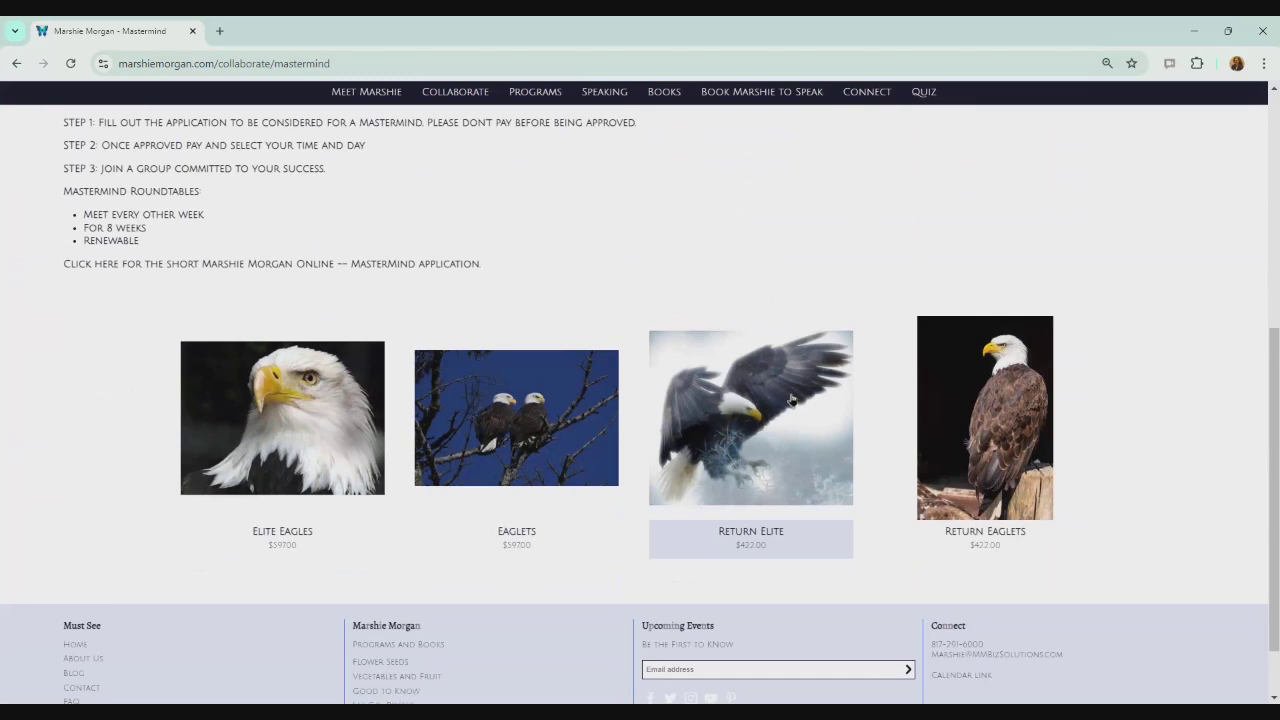
# Review the Elite Eagles item page down to its description and shipping information, and return to the Mastermind page.
pyautogui.click(296, 540)
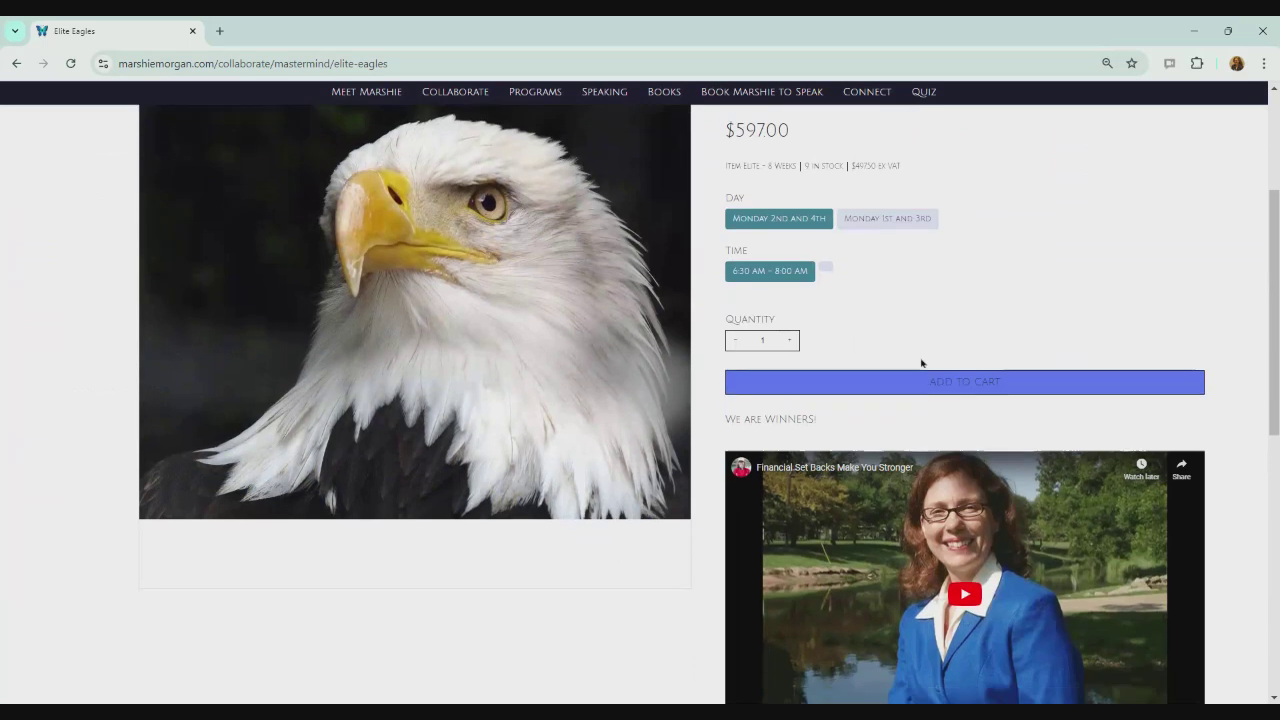
pyautogui.scroll(-3, 922, 363)
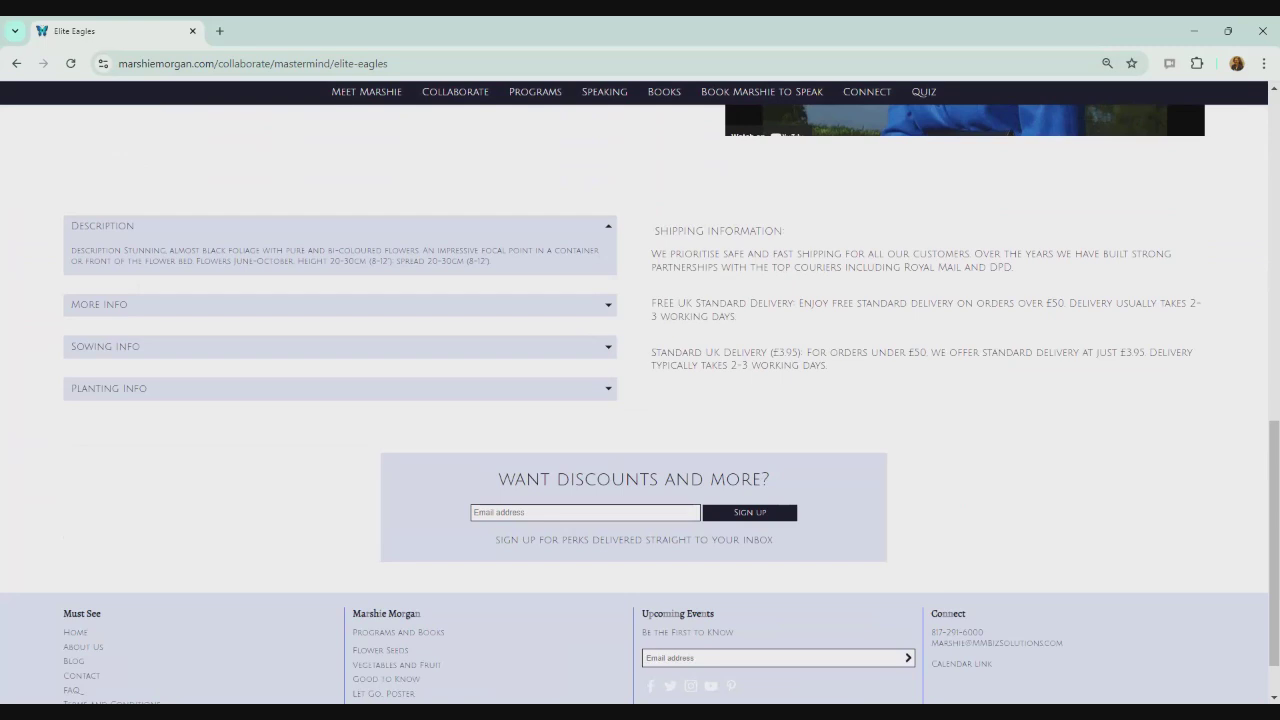
pyautogui.scroll(2, 757, 337)
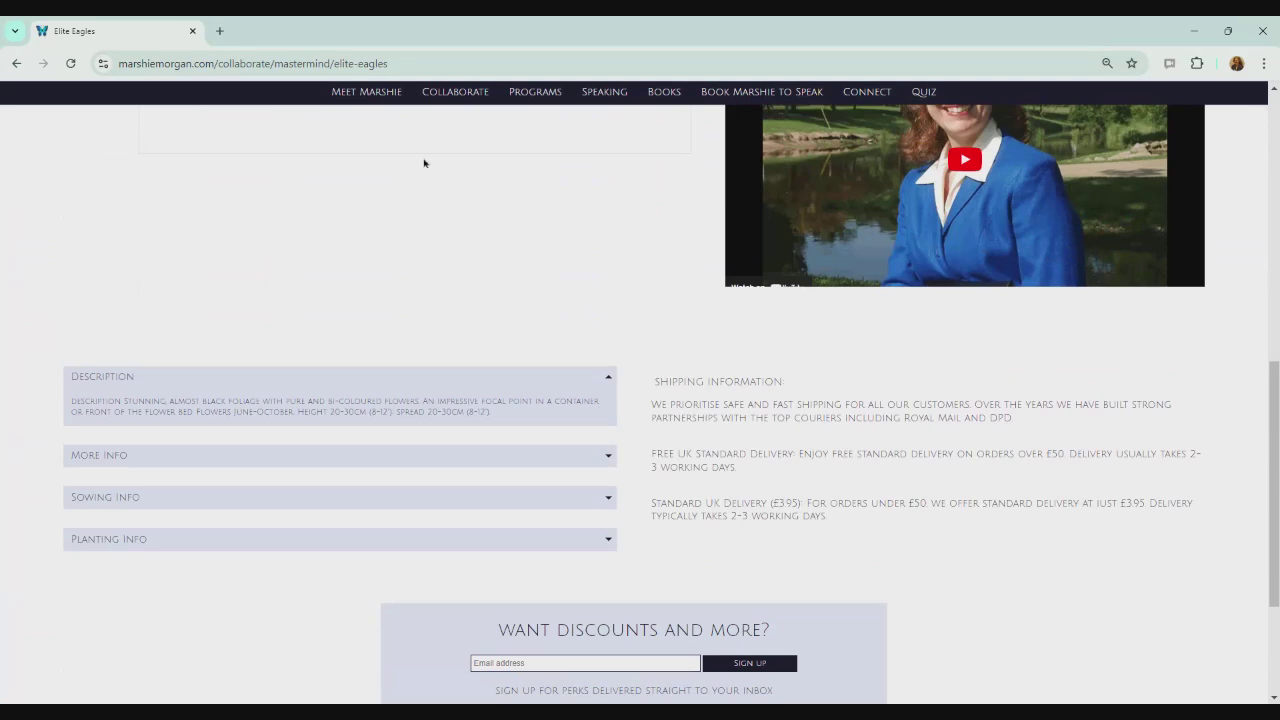
pyautogui.click(17, 68)
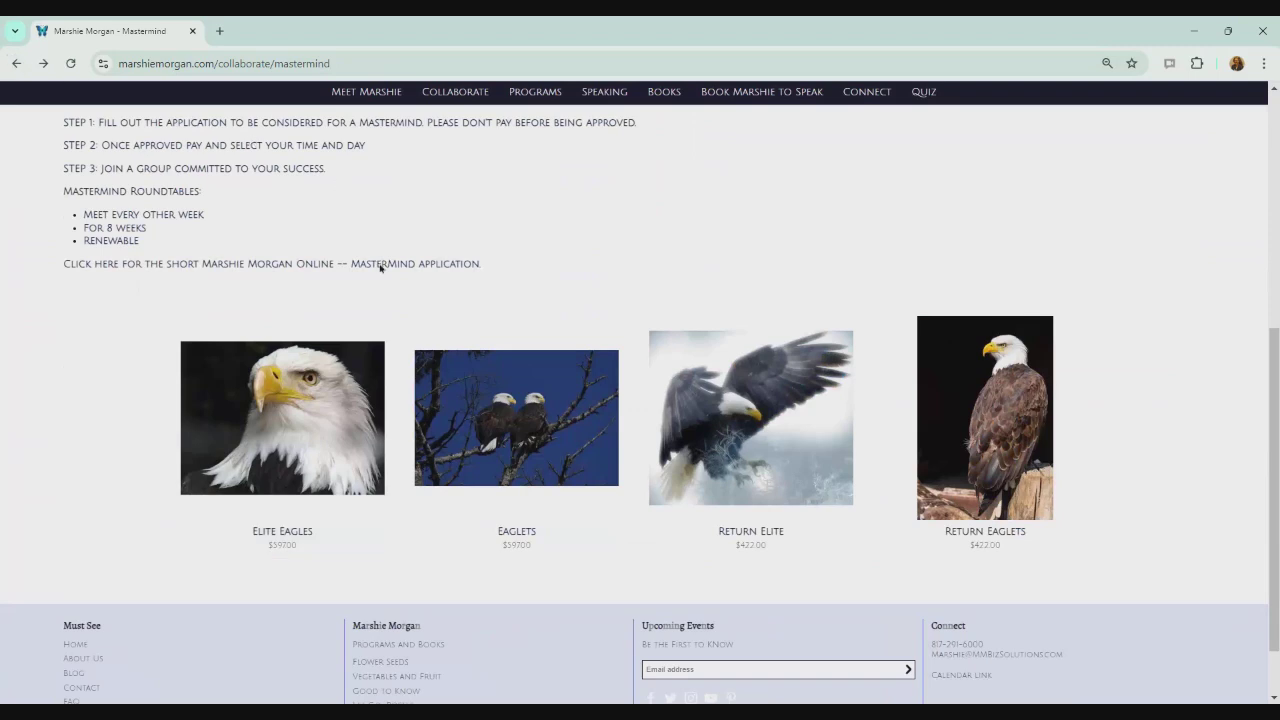
# Review the Eaglets item page down to its description and shipping information, and go back to the Mastermind page.
pyautogui.click(511, 535)
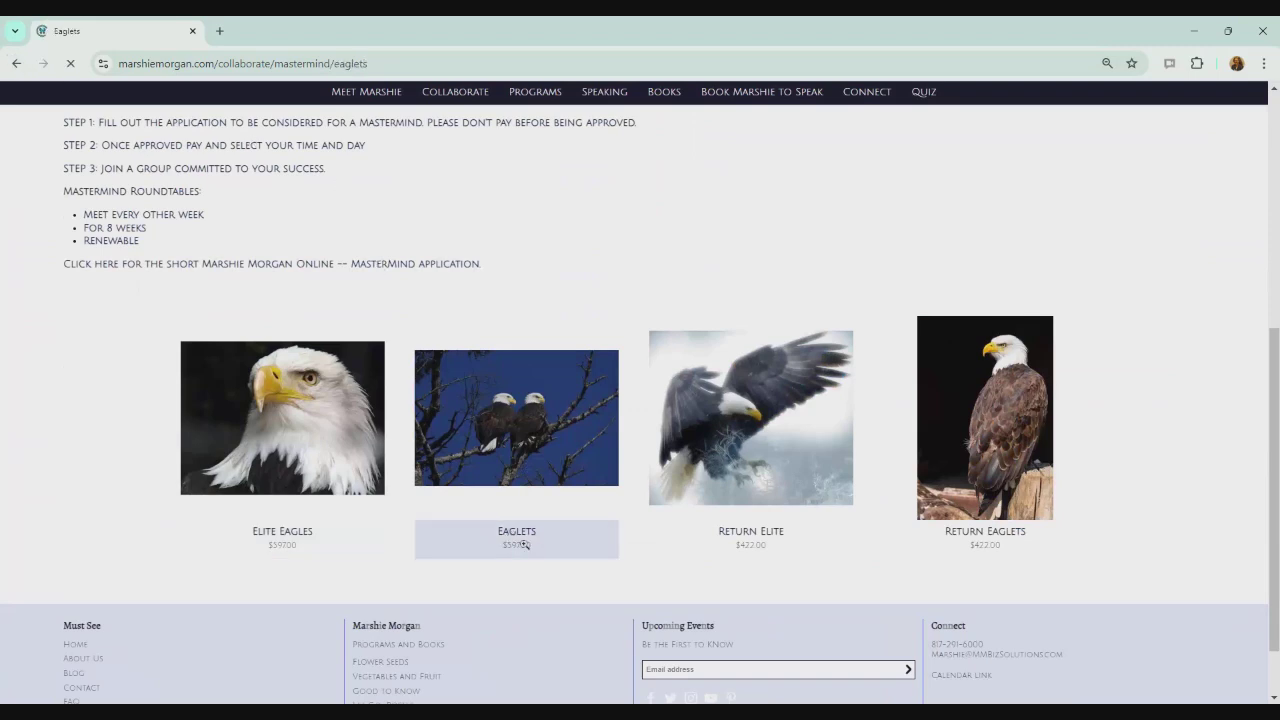
pyautogui.scroll(-5, 826, 434)
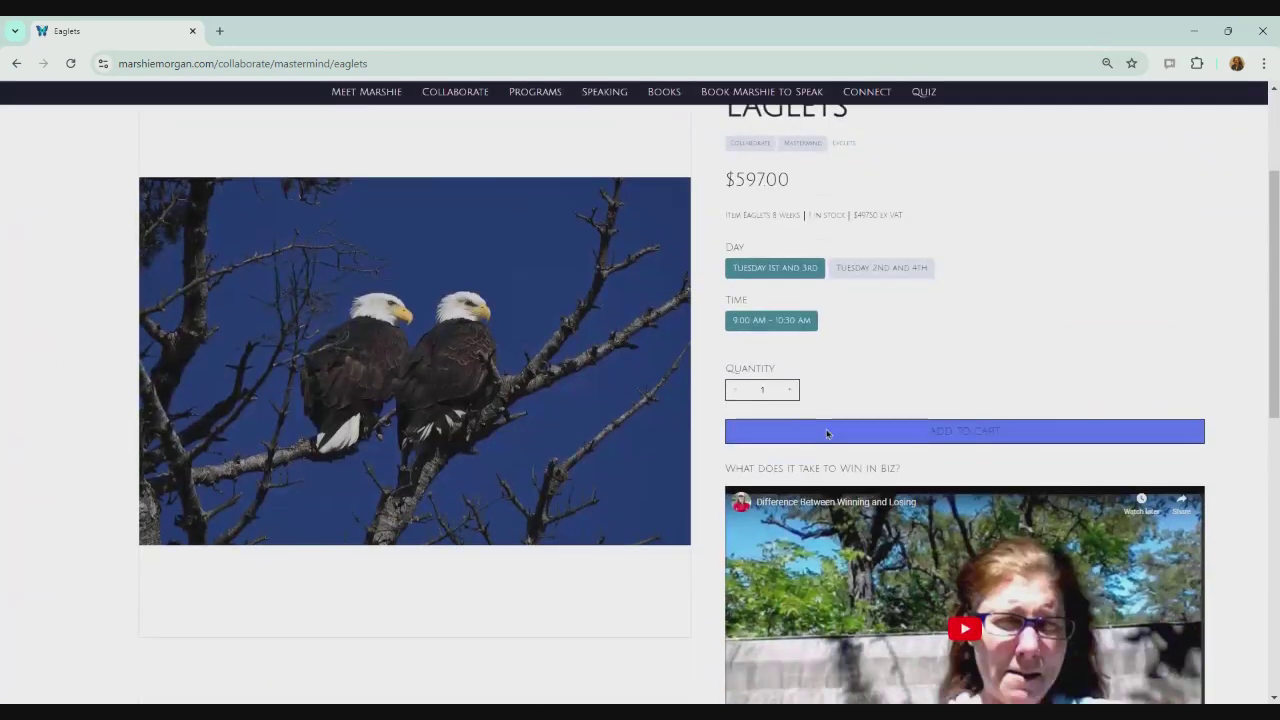
pyautogui.scroll(-3, 826, 434)
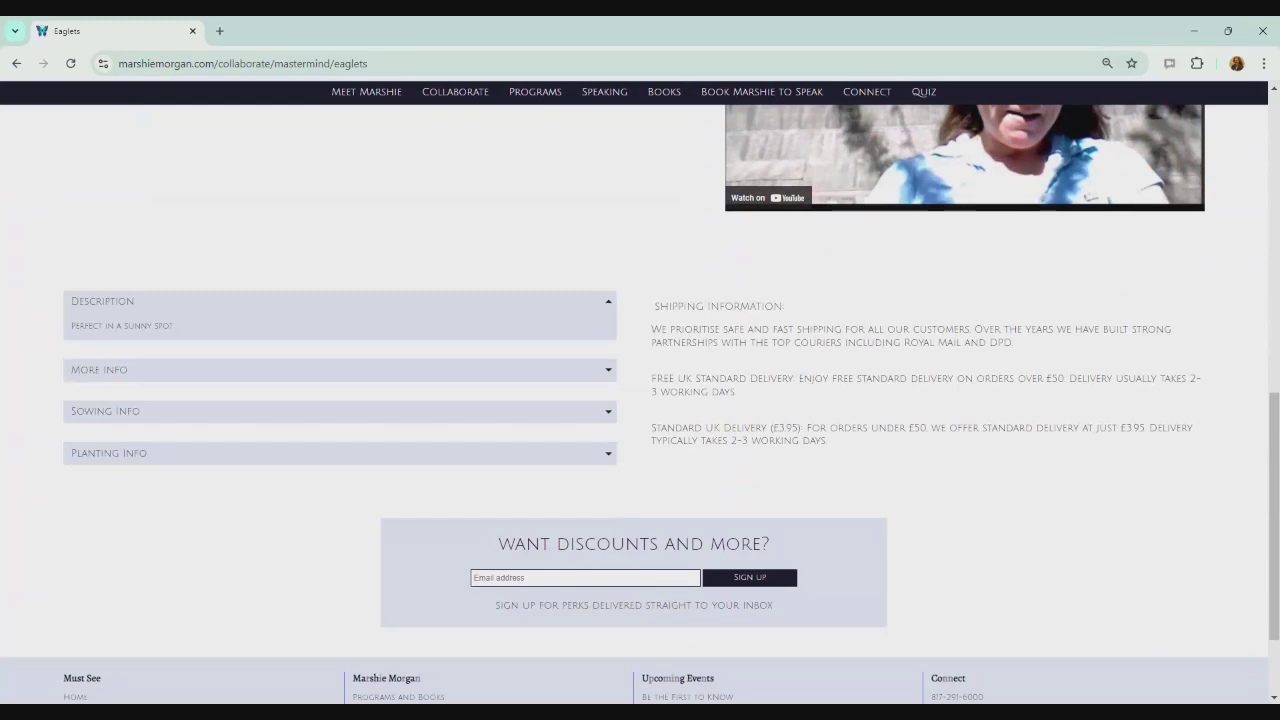
pyautogui.click(16, 65)
pyautogui.scroll(3, 352, 117)
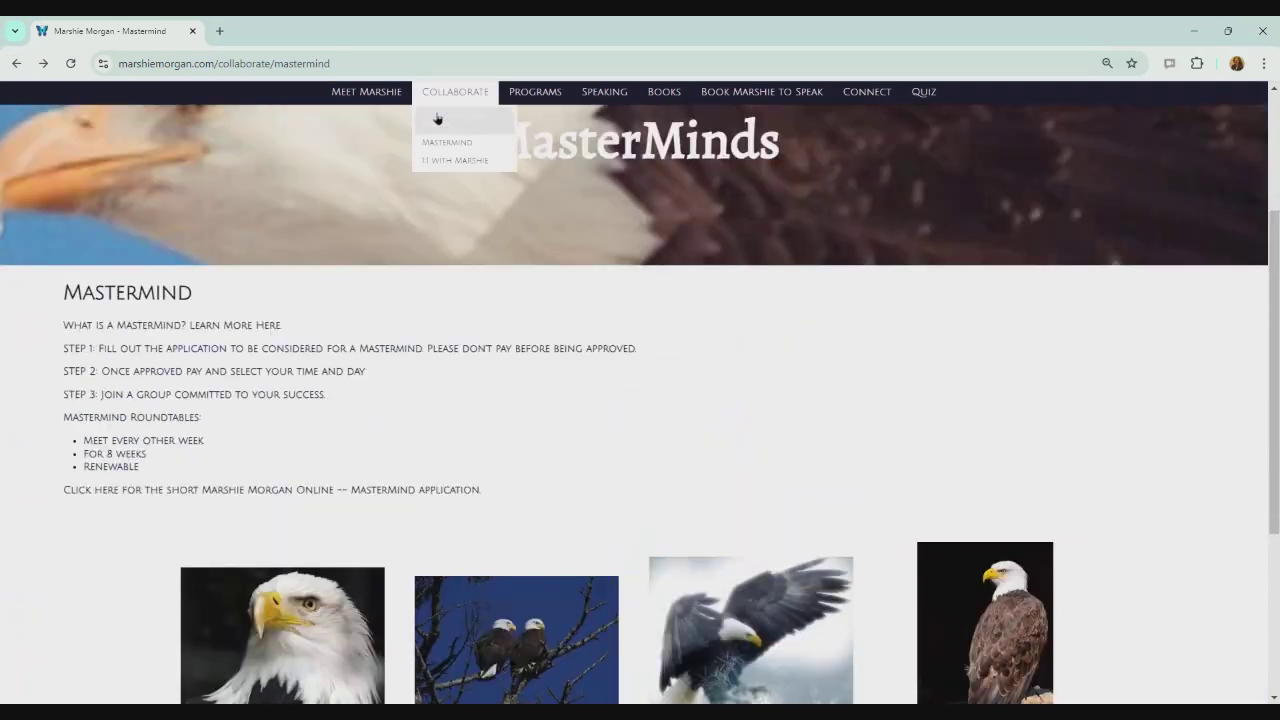
# Open the Return Discovery Swallow Tail- AM item from Self-Discovery Groups and check its lower description and shipping sections.
pyautogui.click(438, 124)
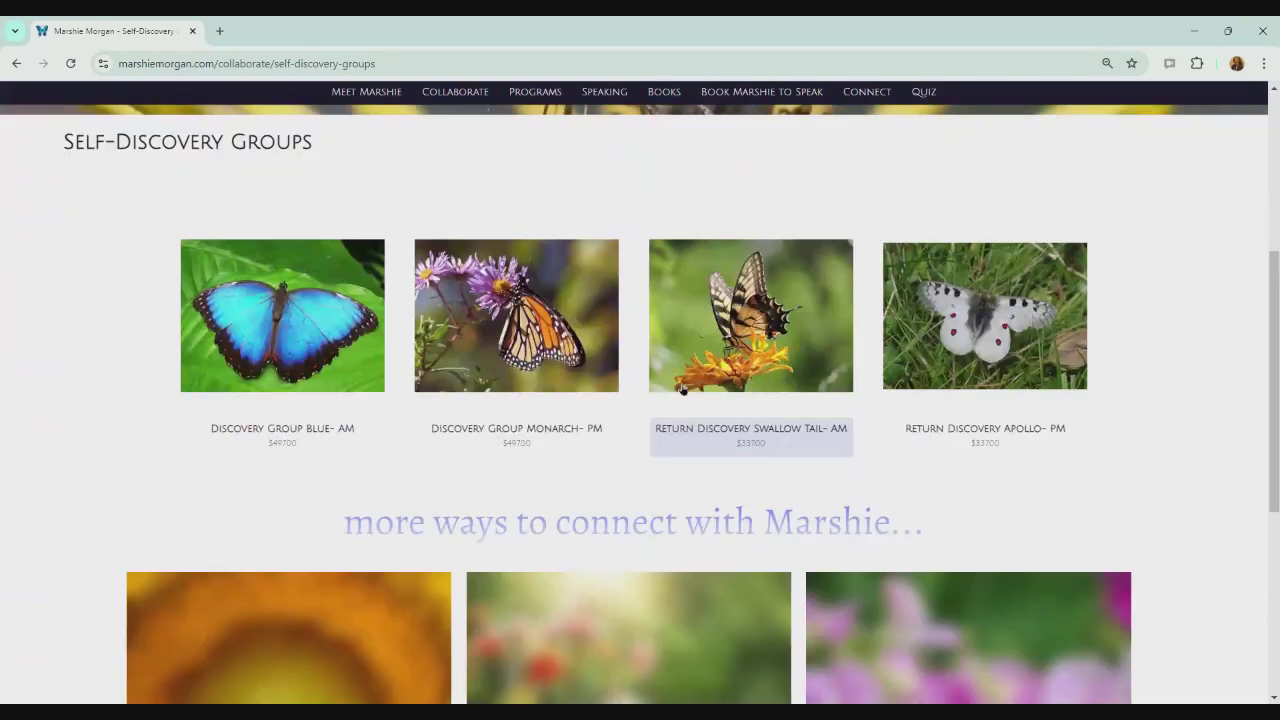
pyautogui.click(699, 350)
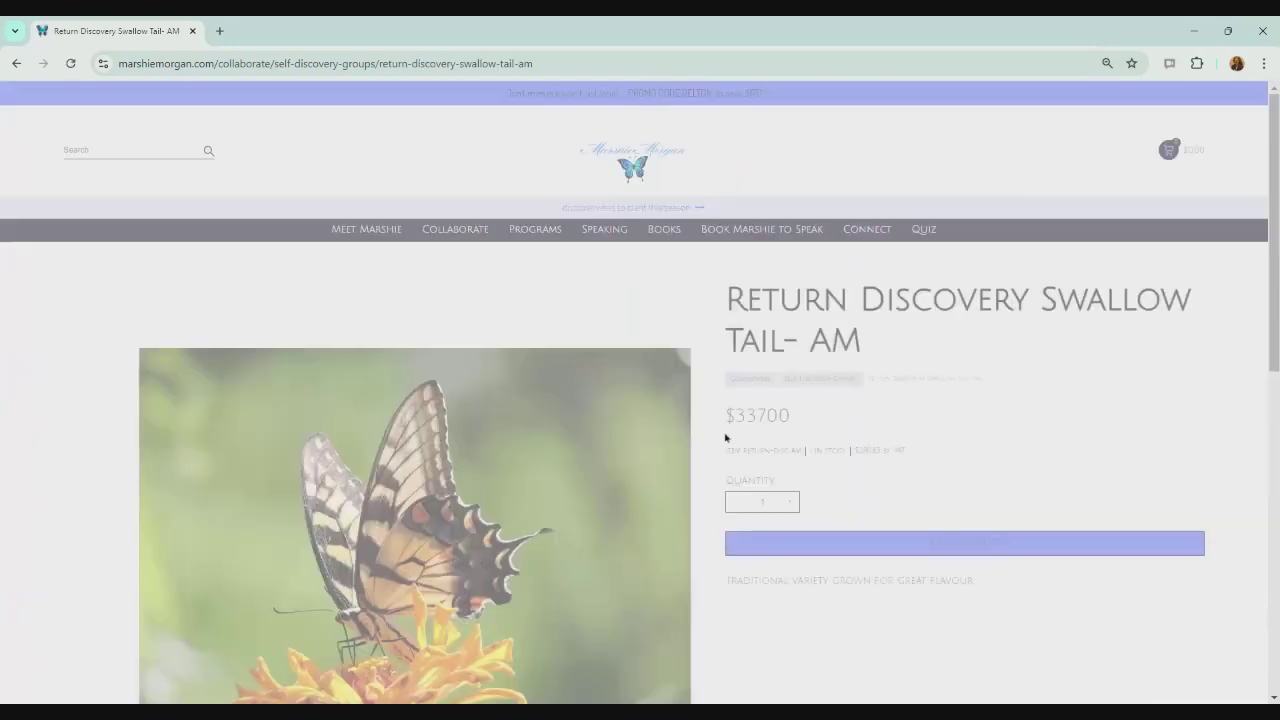
pyautogui.scroll(-5, 726, 437)
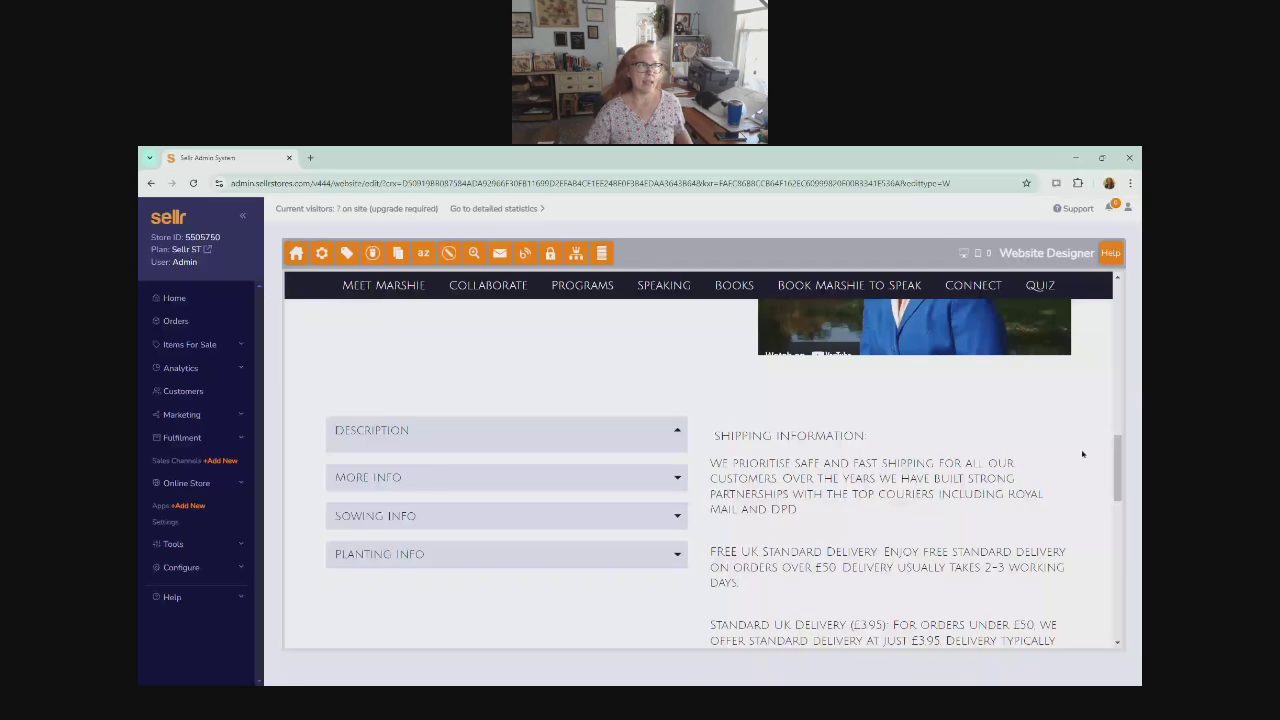
# In the Sellr admin system, open the website designer from the home page and load the Master Item View page.
pyautogui.click(602, 423)
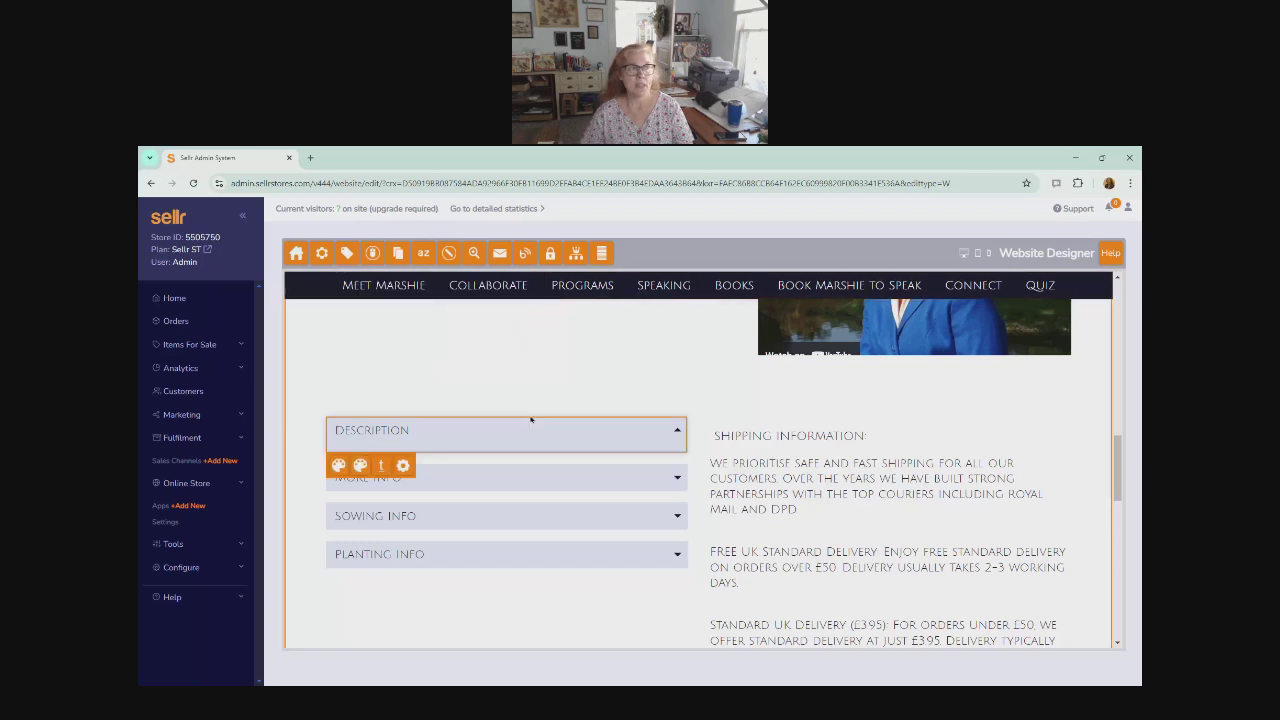
pyautogui.click(191, 296)
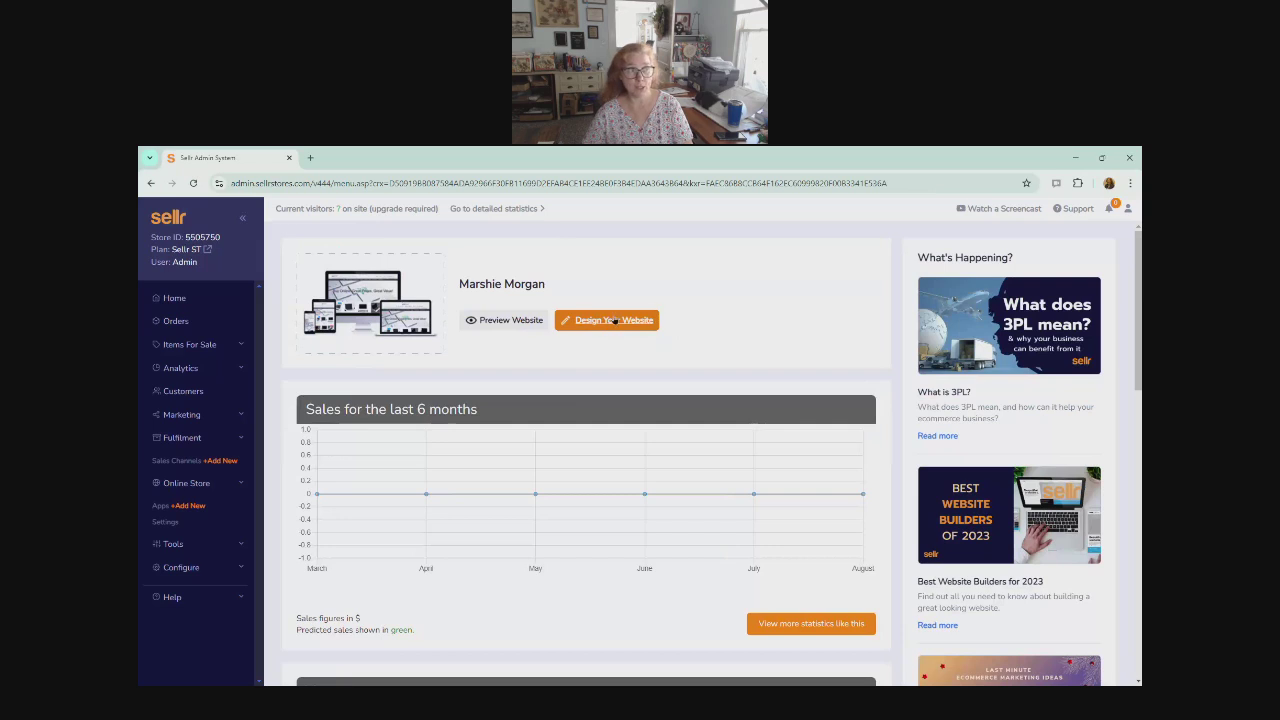
pyautogui.click(613, 320)
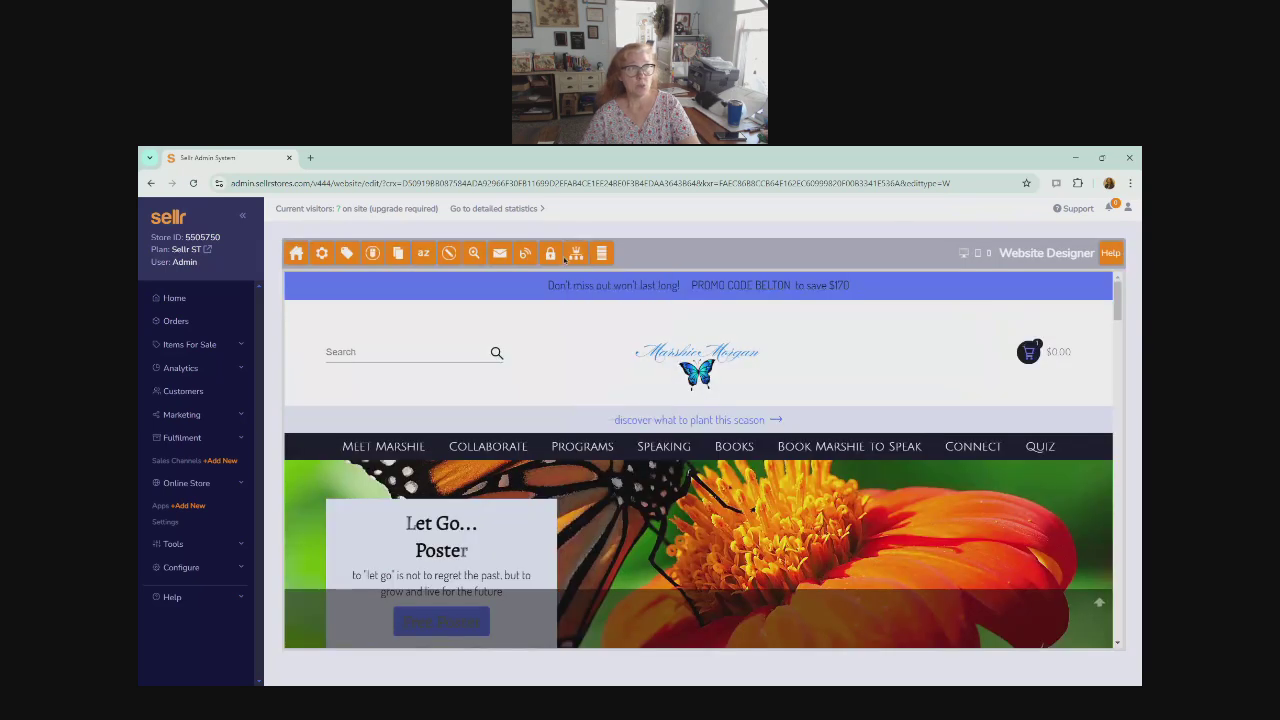
pyautogui.moveTo(576, 256)
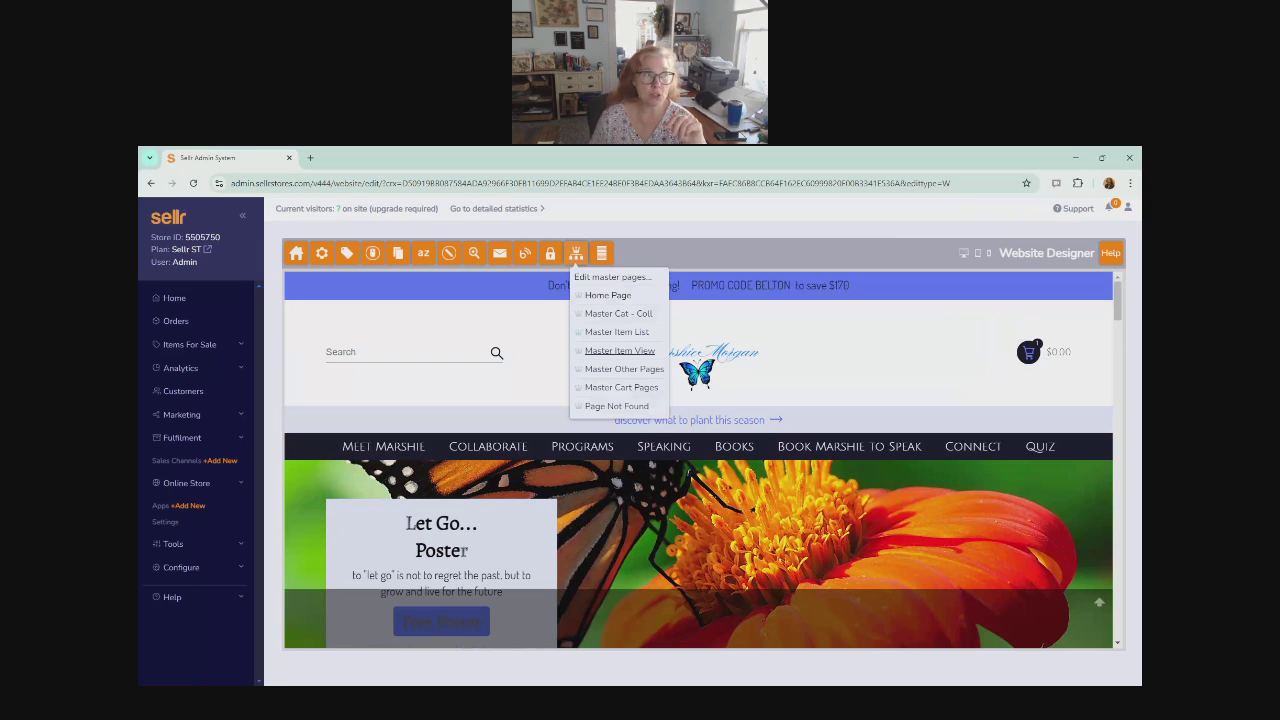
pyautogui.click(607, 351)
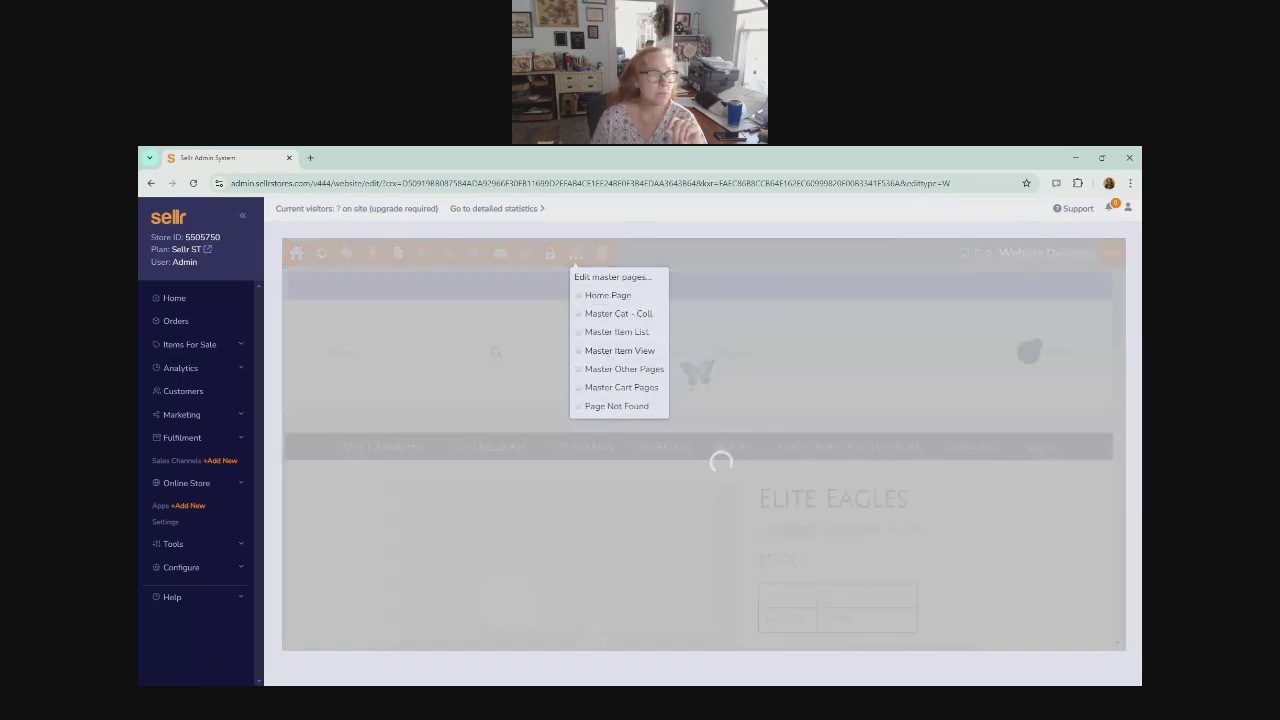
# Examine the Master Item View layout down to the shipping information section and check that panel's image, video and text options.
pyautogui.scroll(-3, 942, 454)
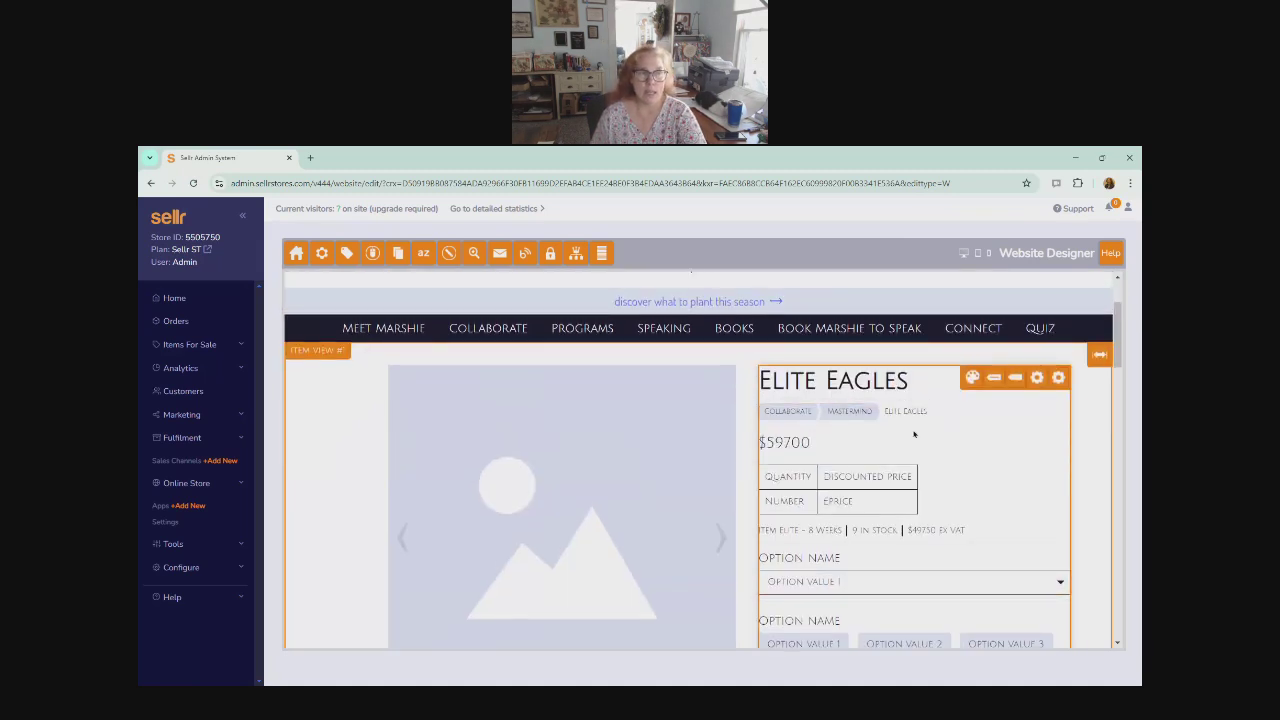
pyautogui.scroll(-1, 915, 437)
pyautogui.scroll(-5, 915, 437)
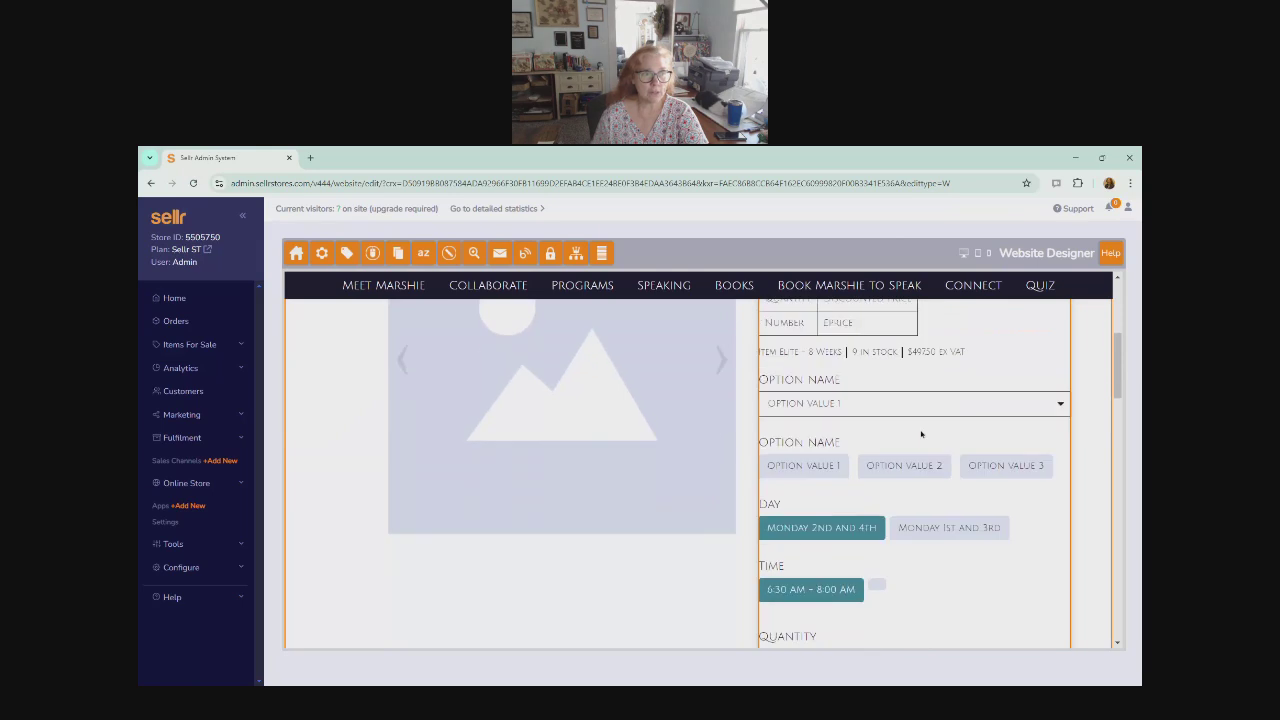
pyautogui.scroll(-2, 921, 434)
pyautogui.scroll(3, 916, 443)
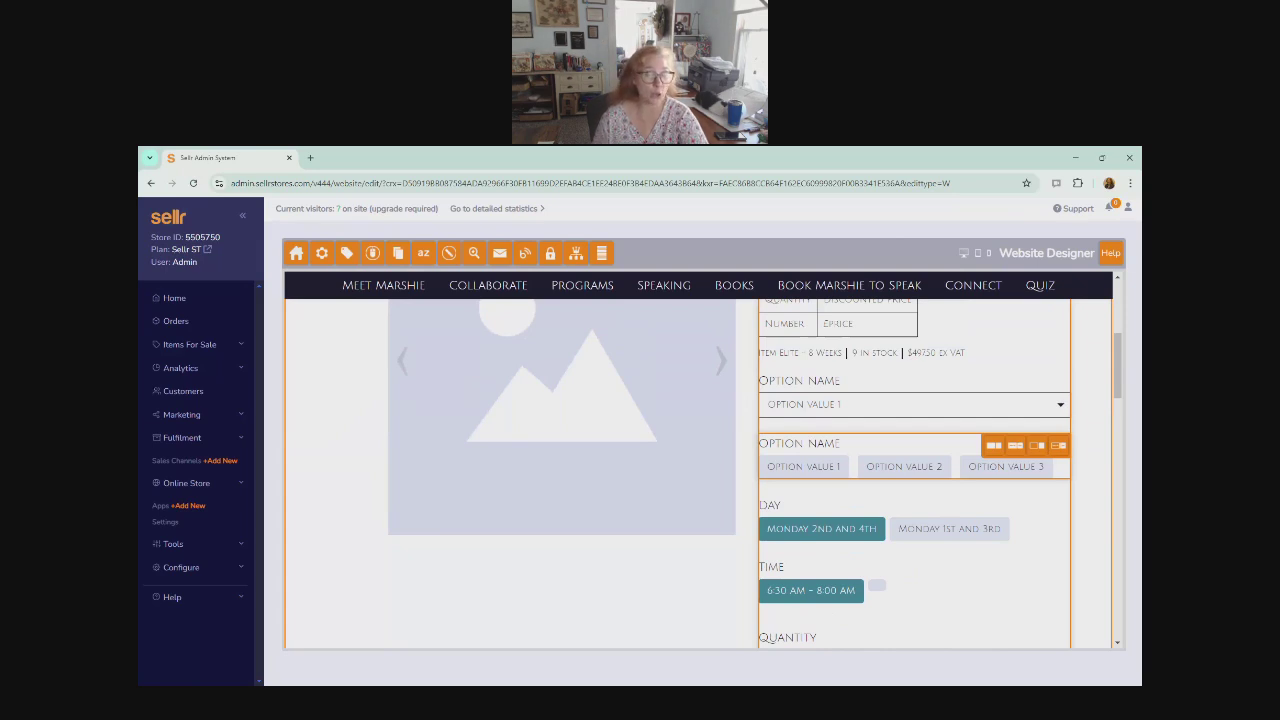
pyautogui.scroll(-10, 878, 455)
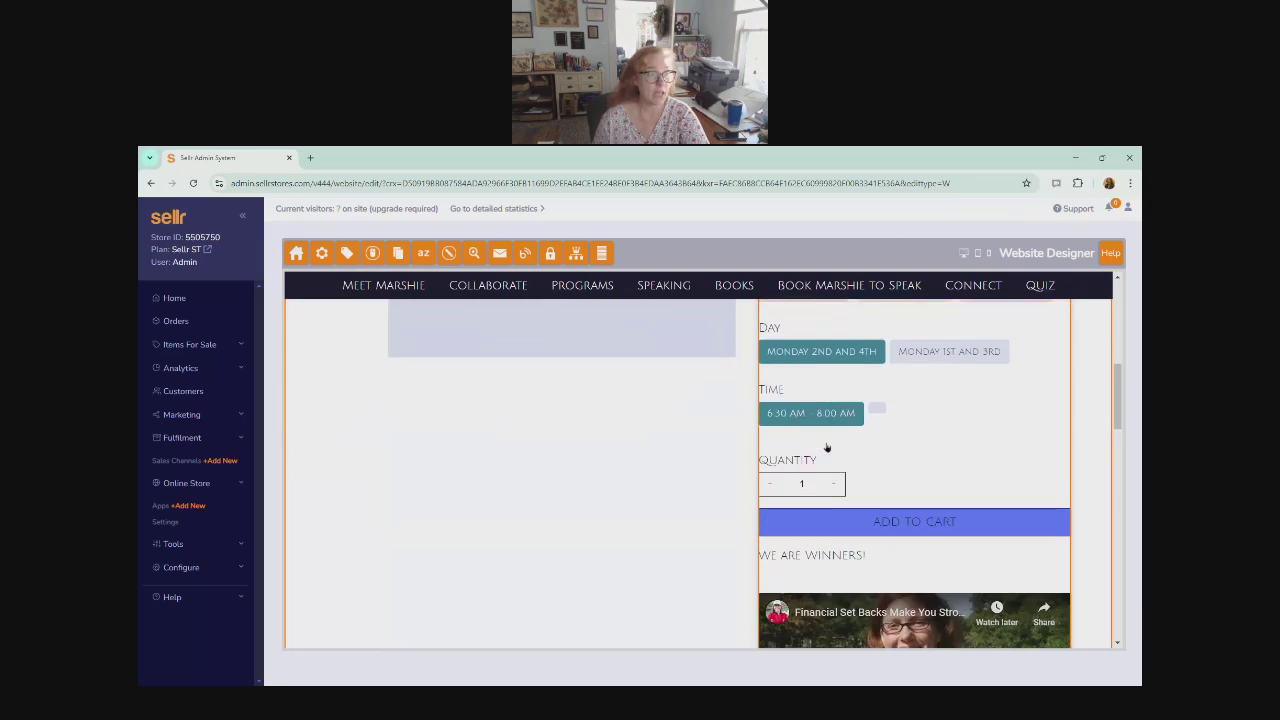
pyautogui.scroll(-5, 878, 455)
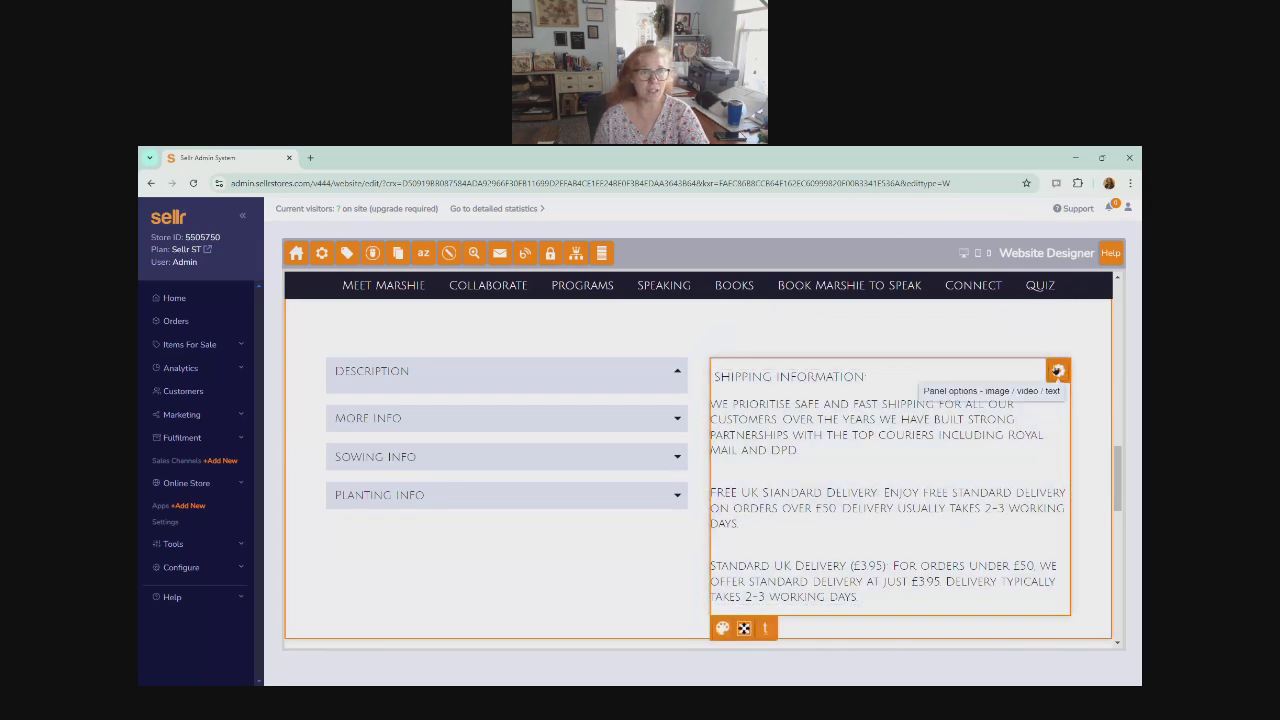
pyautogui.click(1056, 371)
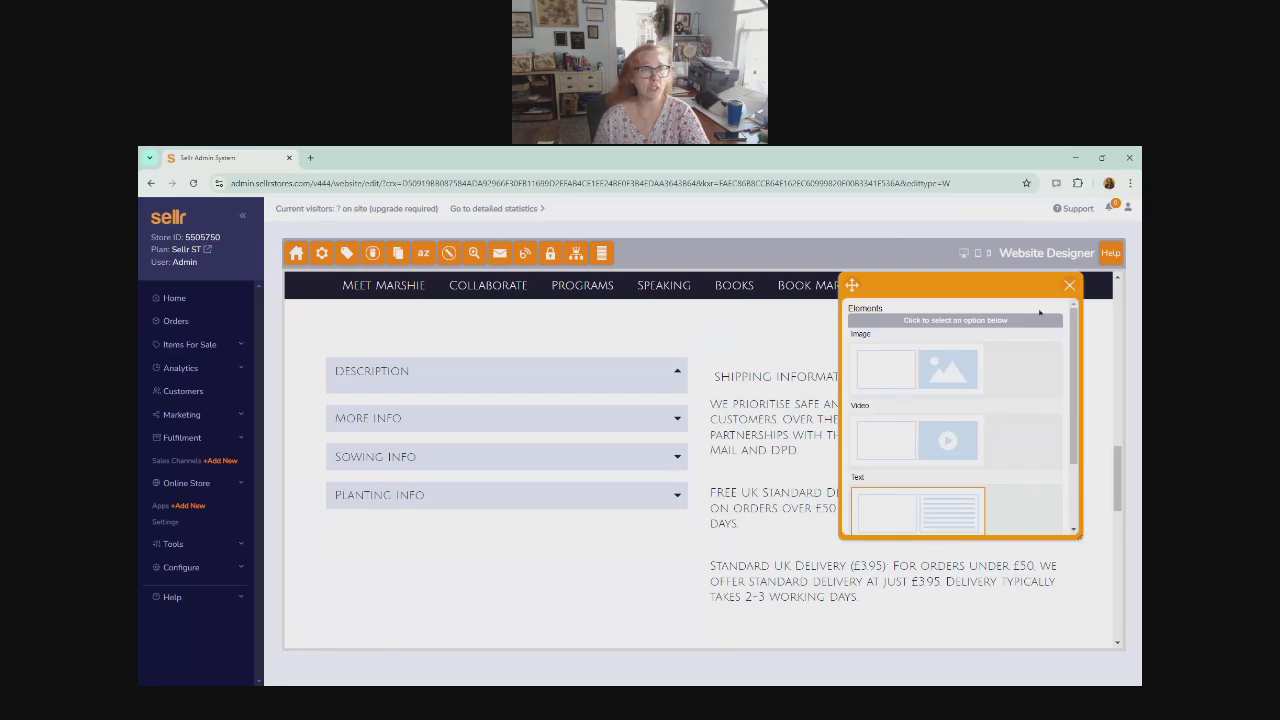
pyautogui.click(1069, 286)
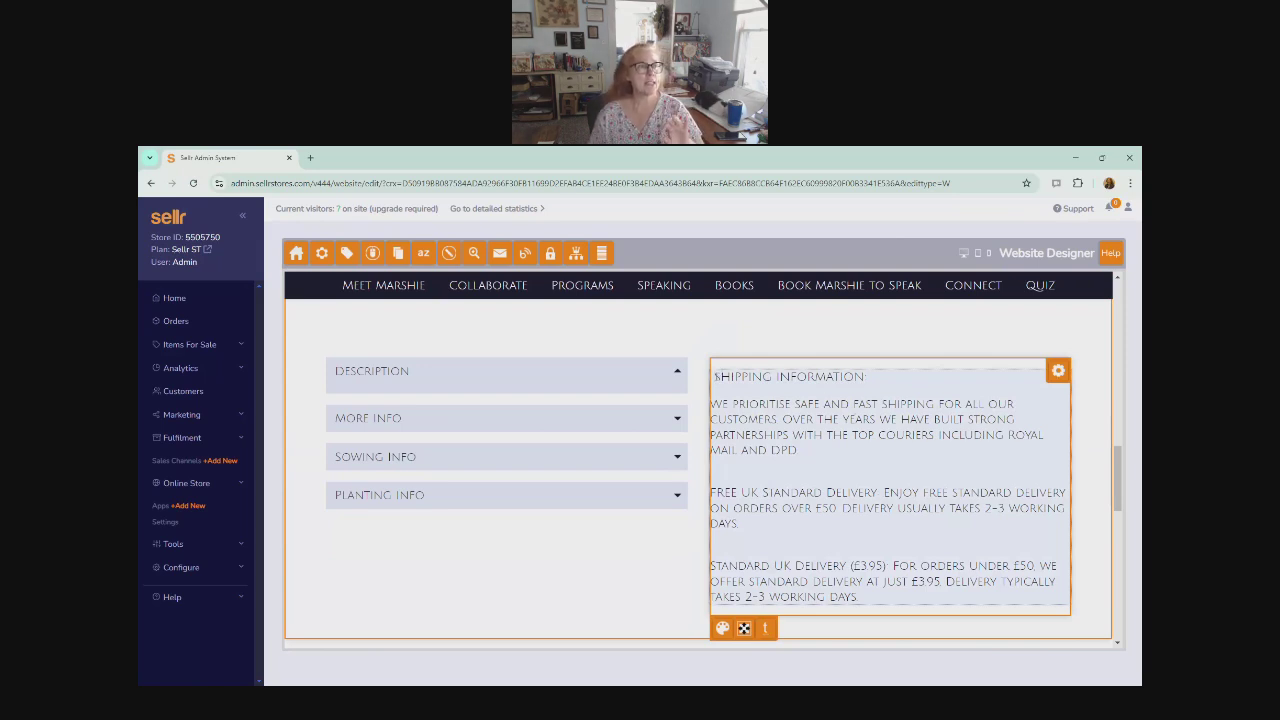
# Insert "TESTING" before the "Shipping Information" heading in the Master Item View text panel and save the changes.
pyautogui.click(716, 376)
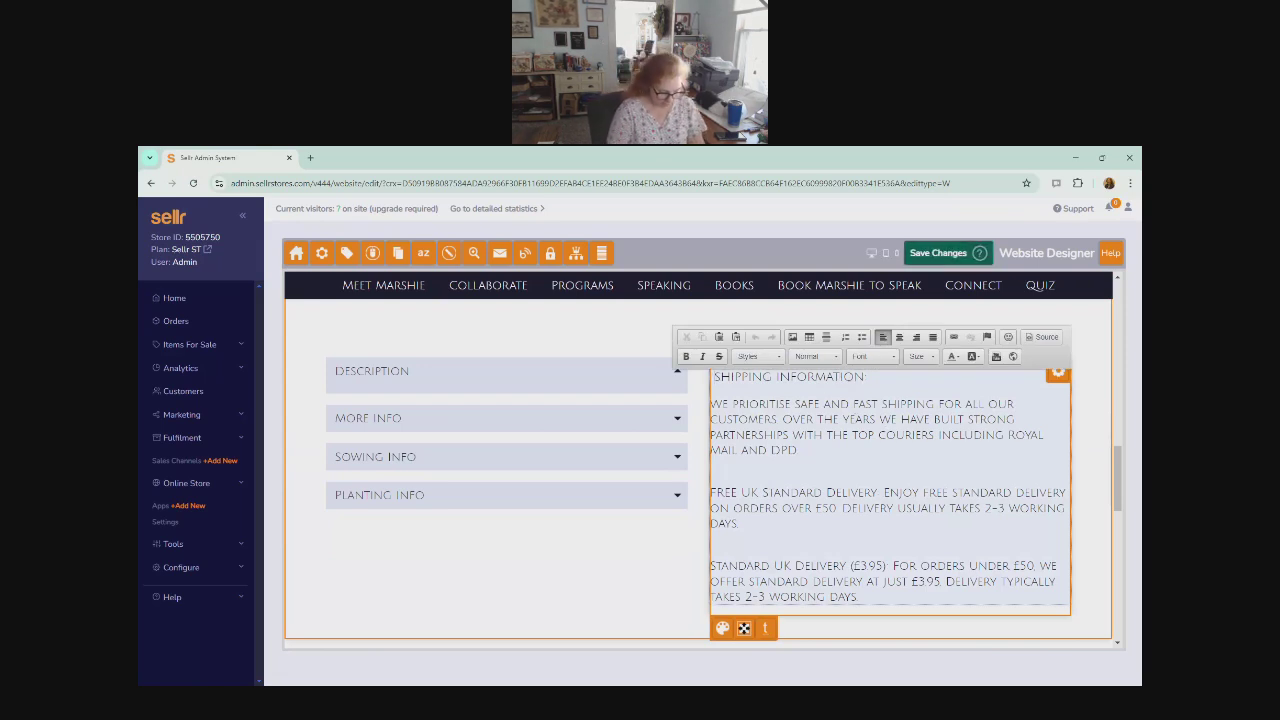
pyautogui.write('TESTING')
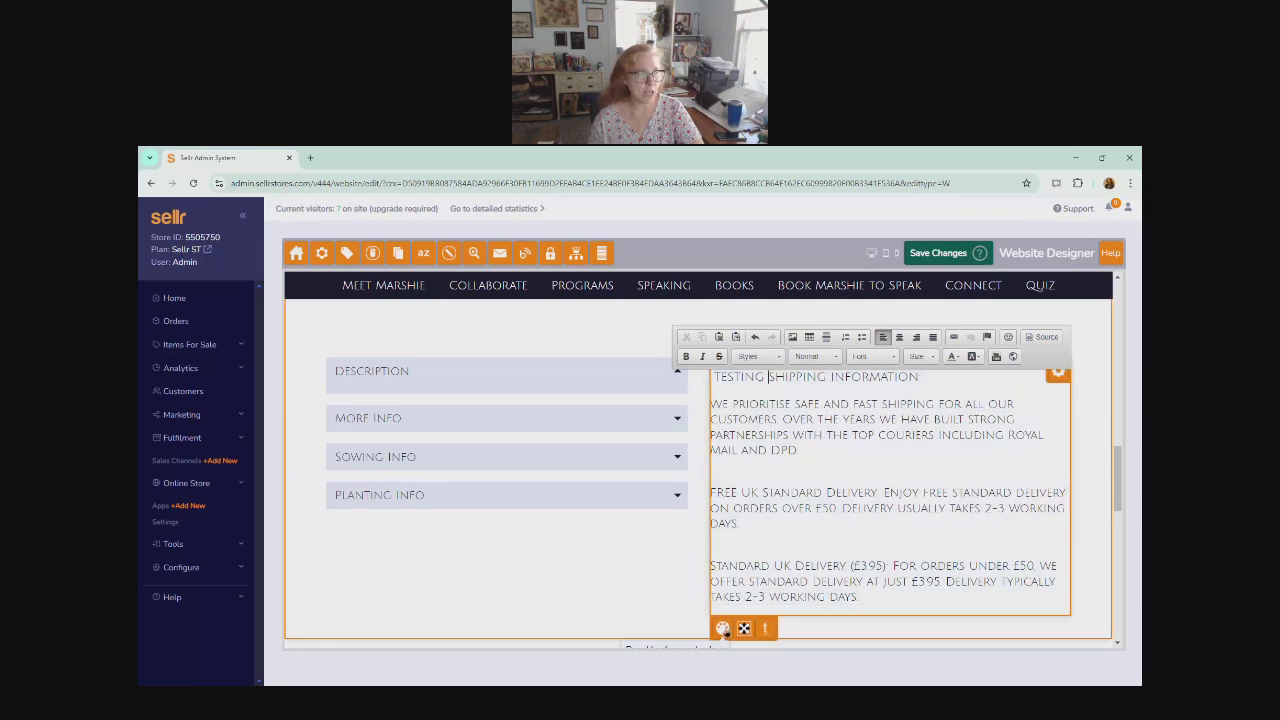
pyautogui.scroll(-1, 725, 632)
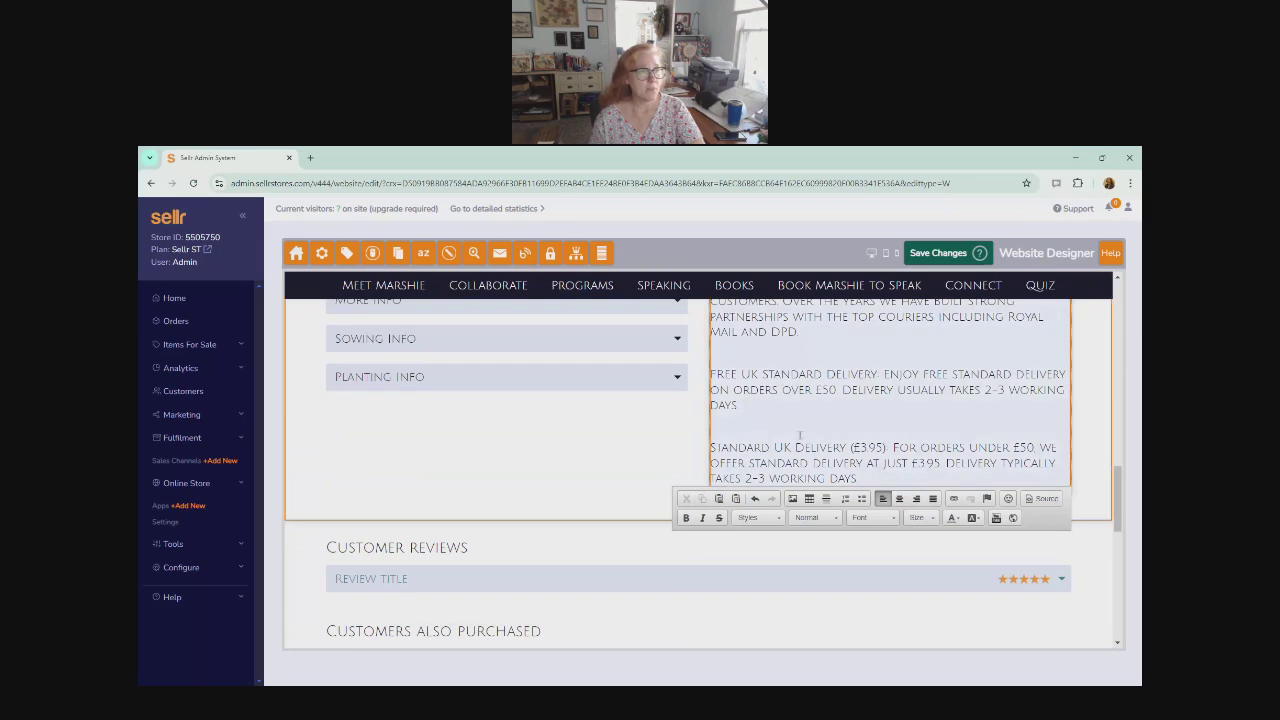
pyautogui.scroll(-1, 848, 425)
pyautogui.scroll(3, 847, 428)
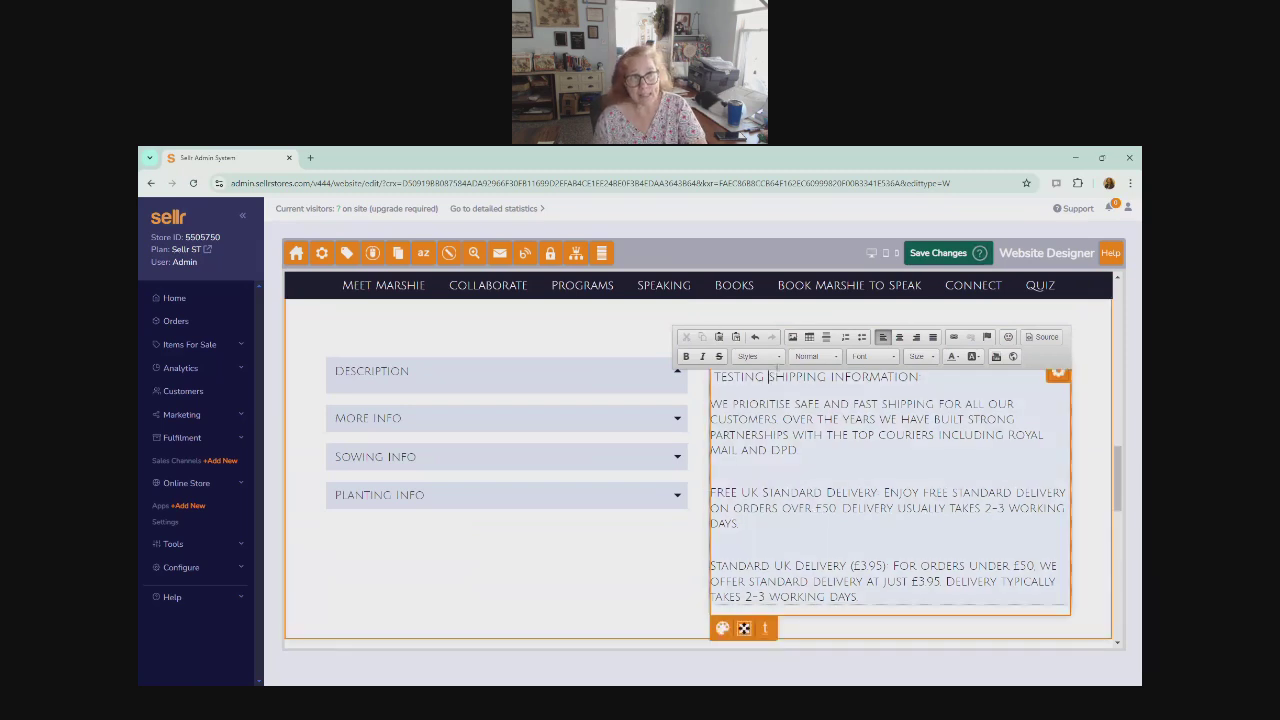
pyautogui.click(953, 252)
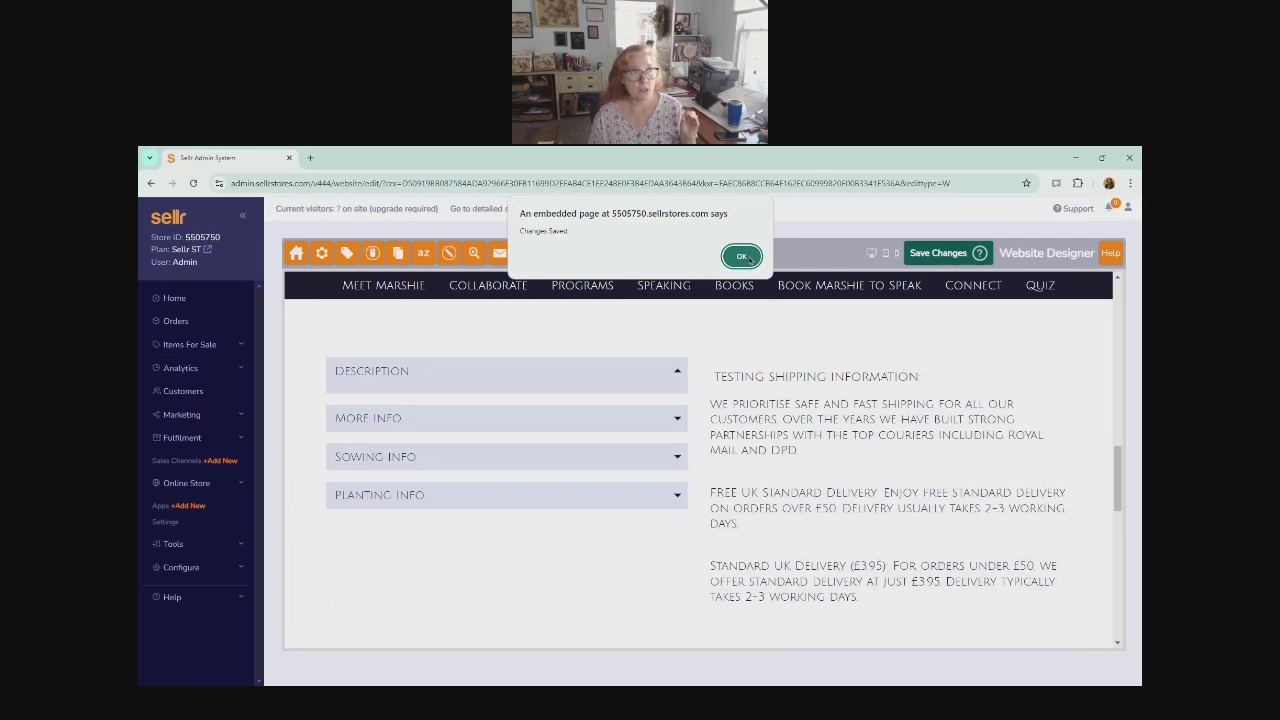
pyautogui.click(742, 256)
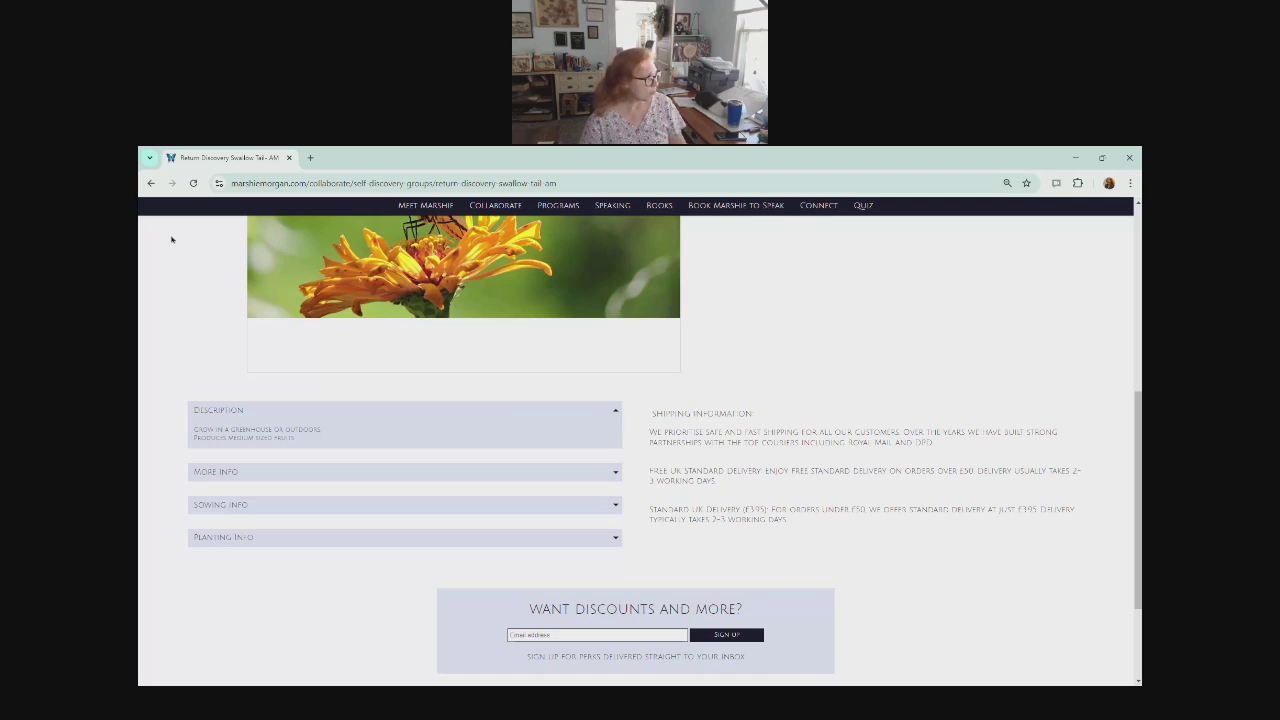
# Reload the live Return Discovery Swallow Tail- AM page to check its shipping information heading.
pyautogui.click(193, 184)
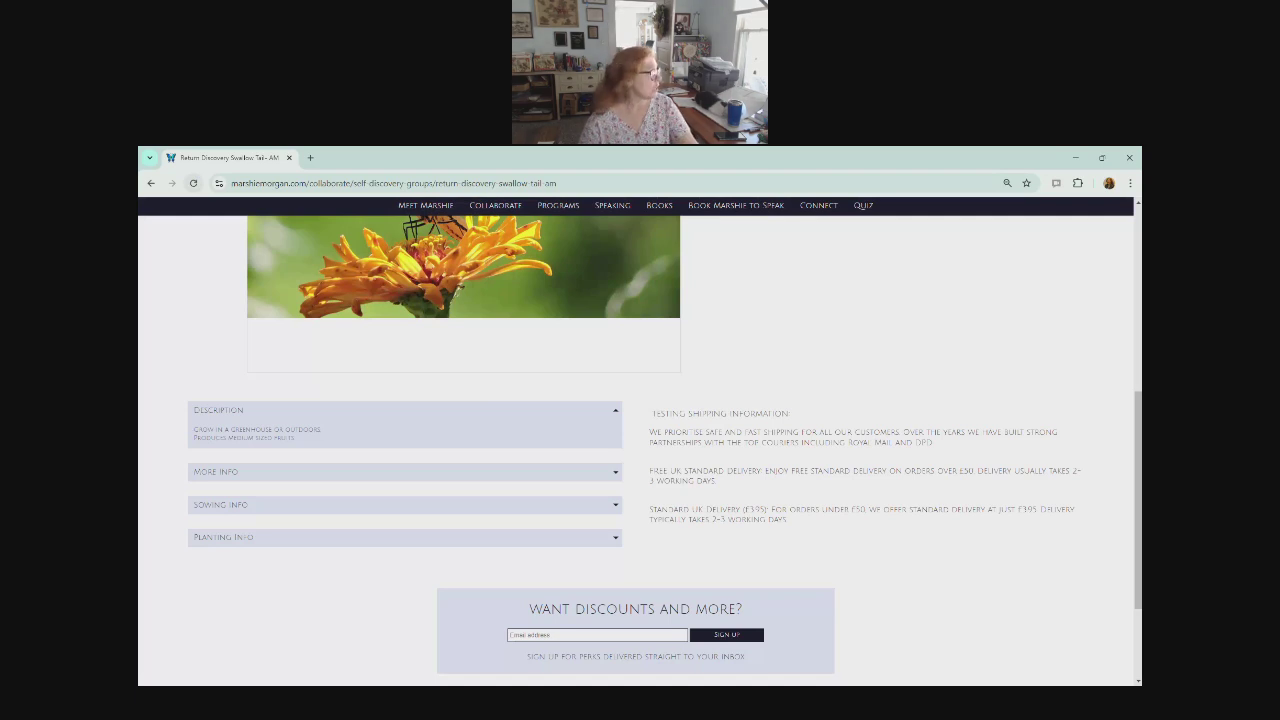
# Return to the live site's Mastermind page and open the Elite Eagles item to check its shipping information section.
pyautogui.scroll(3, 611, 457)
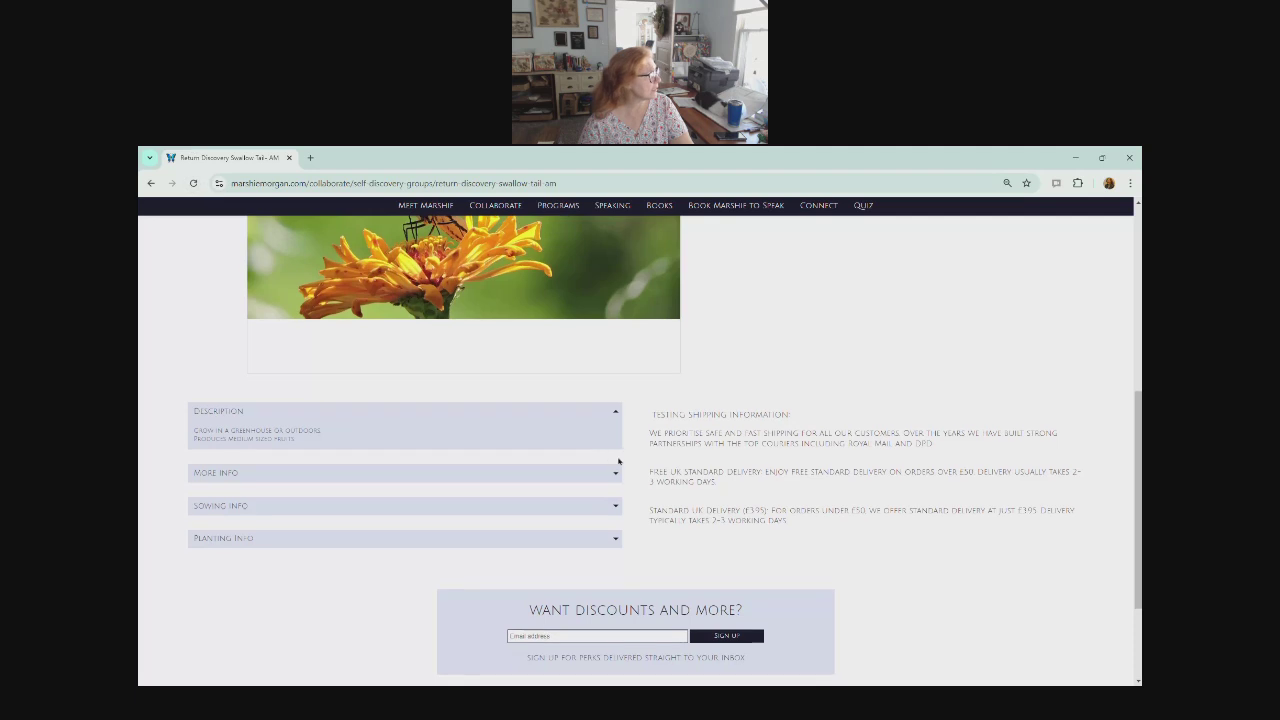
pyautogui.scroll(-3, 831, 411)
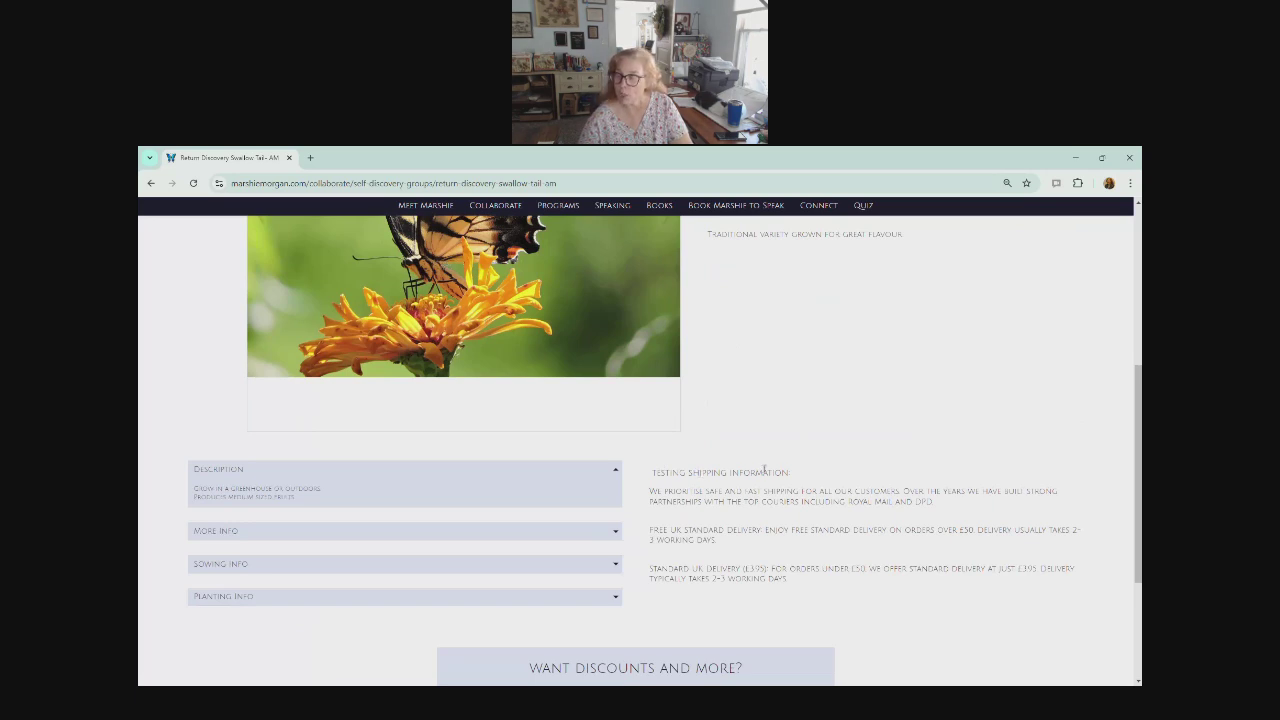
pyautogui.scroll(4, 556, 445)
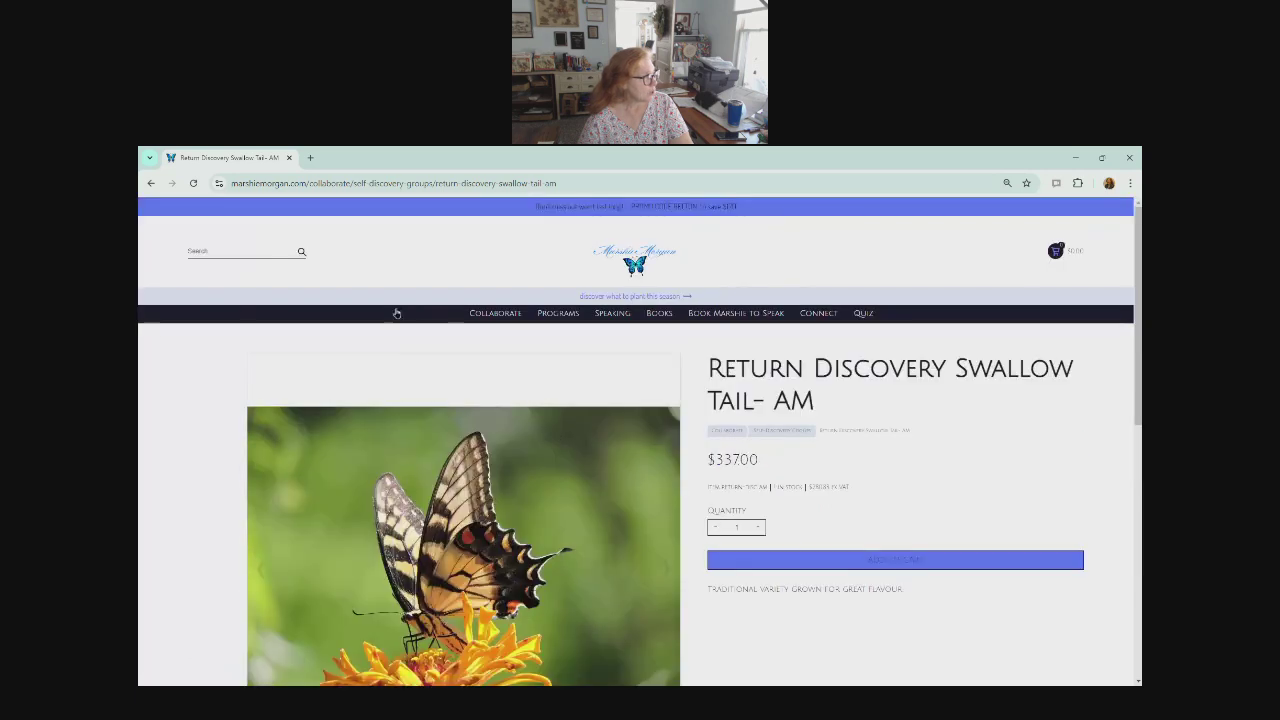
pyautogui.click(151, 184)
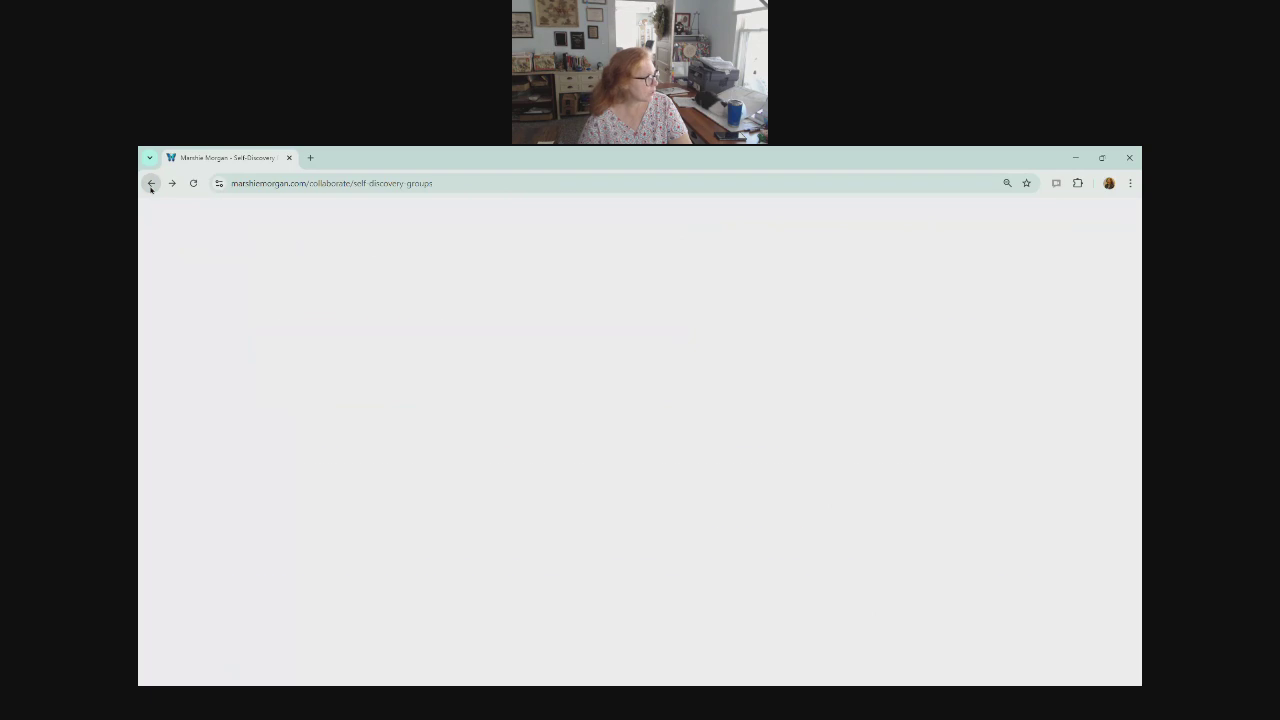
pyautogui.click(151, 184)
pyautogui.scroll(-2, 522, 327)
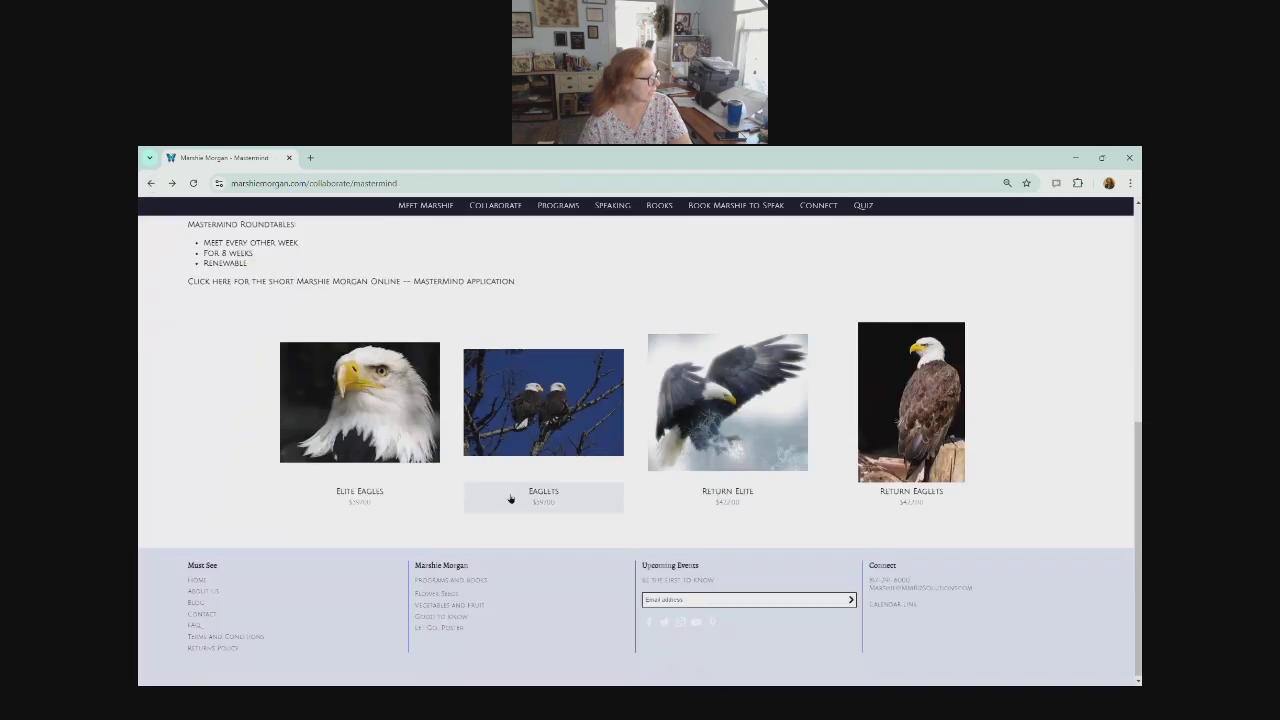
pyautogui.click(373, 495)
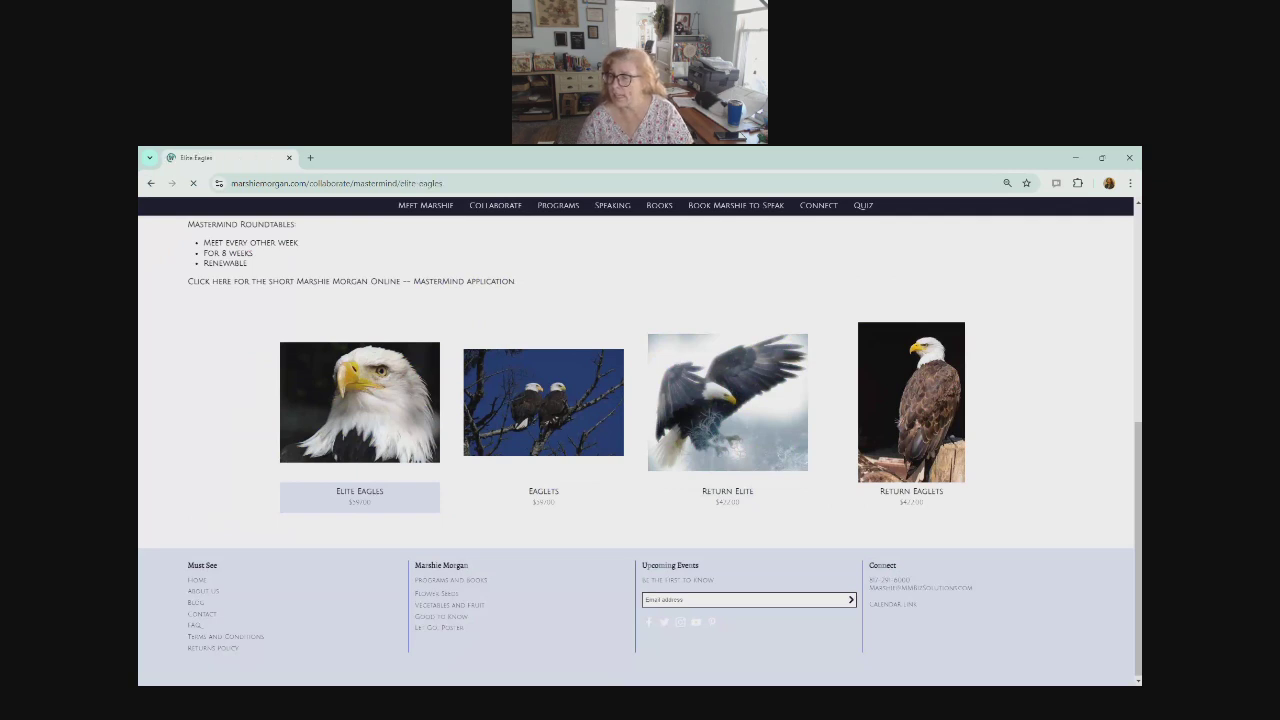
pyautogui.scroll(-5, 737, 563)
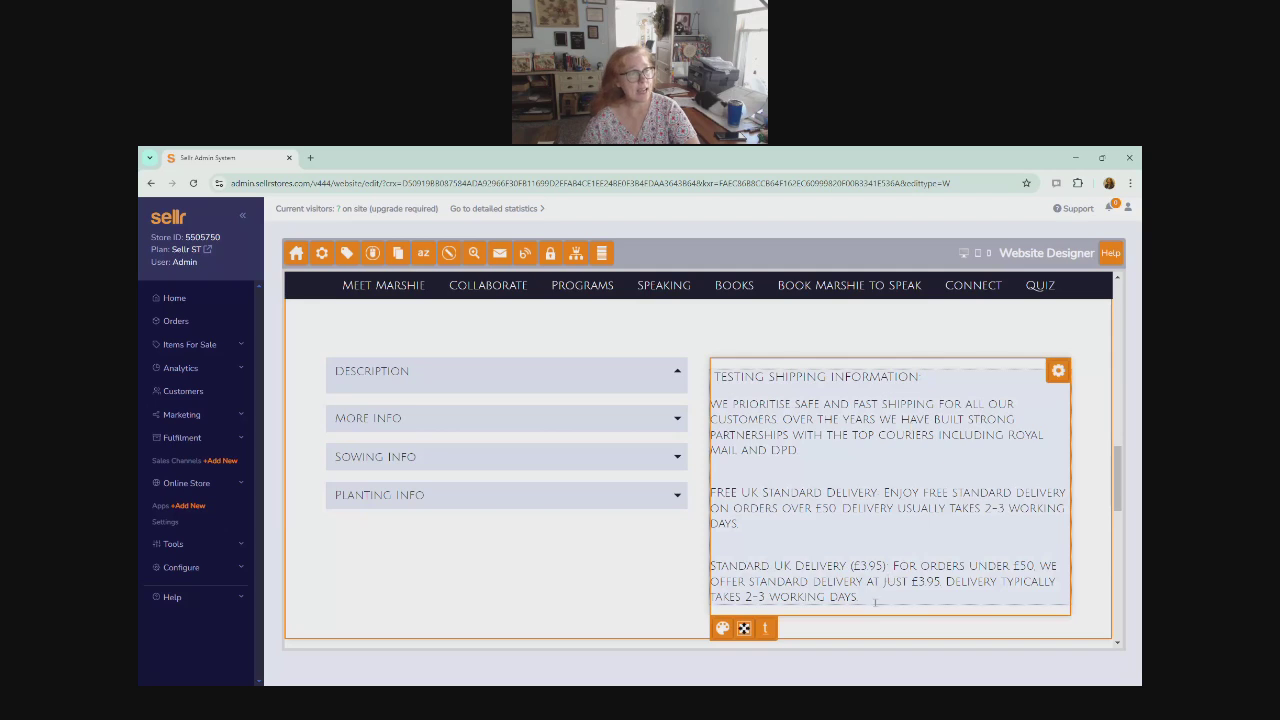
# In the Master Item View text panel, delete the "Standard UK Delivery" and "Free UK Standard Delivery" paragraphs.
pyautogui.moveTo(875, 601); pyautogui.dragTo(709, 567)
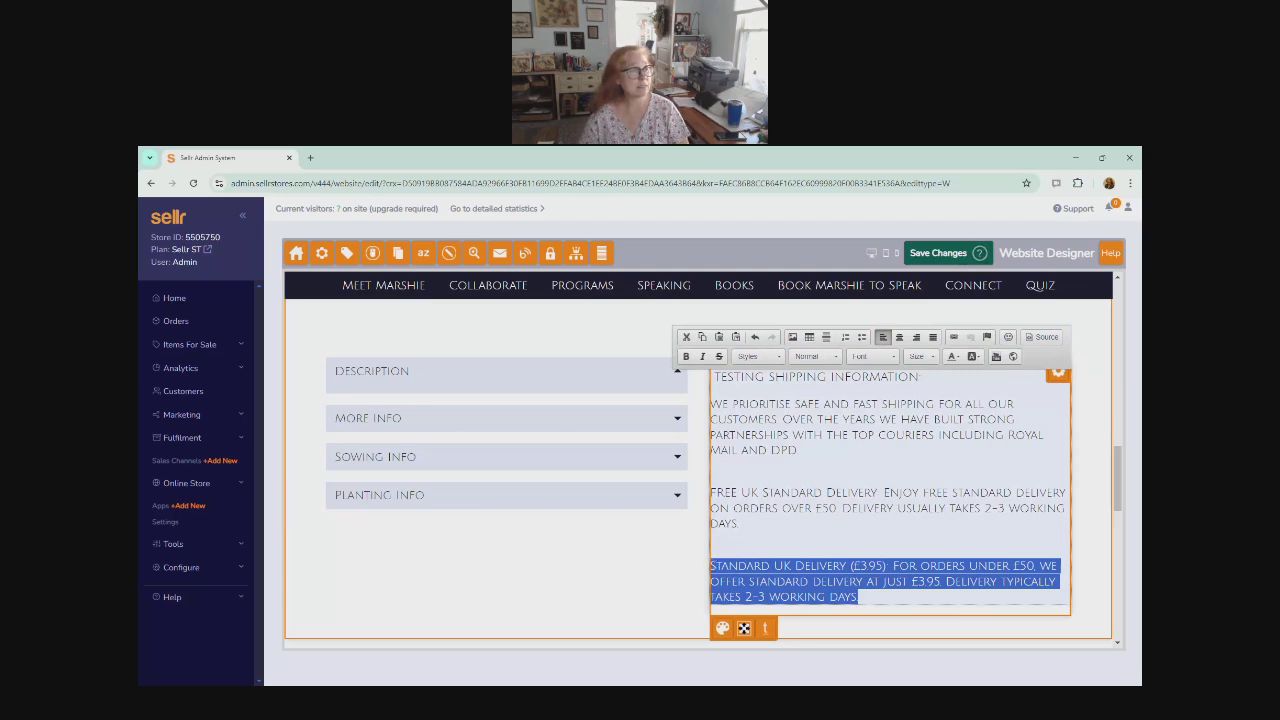
pyautogui.press('BackSpace')
pyautogui.moveTo(737, 525); pyautogui.dragTo(710, 491)
pyautogui.press('BackSpace')
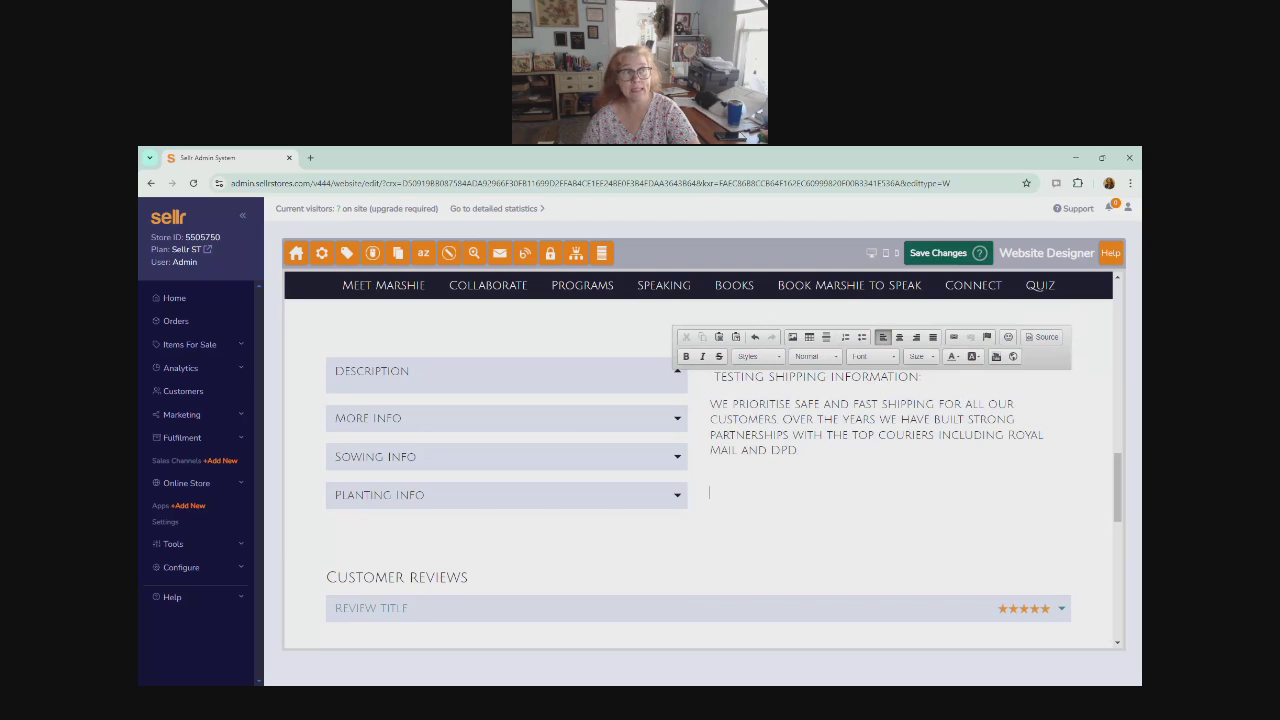
# Undo both delivery paragraph deletions in the shipping text panel and redo them.
pyautogui.click(755, 338)
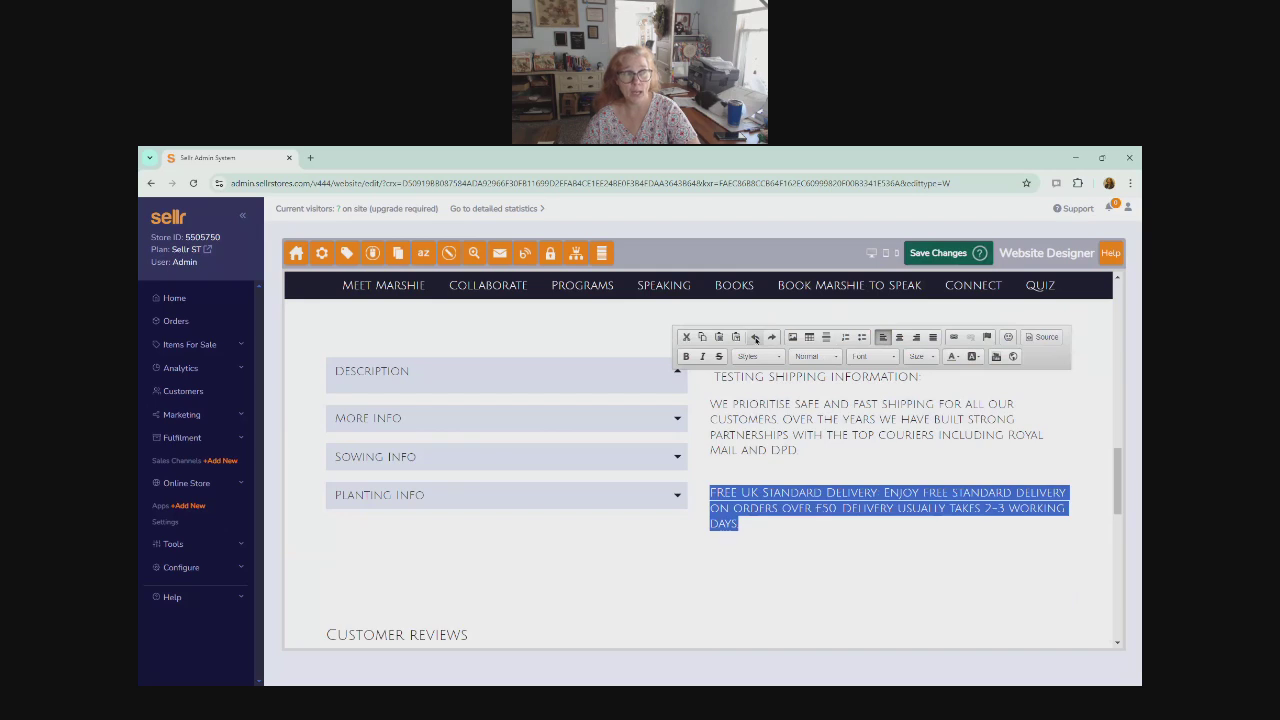
pyautogui.click(755, 338)
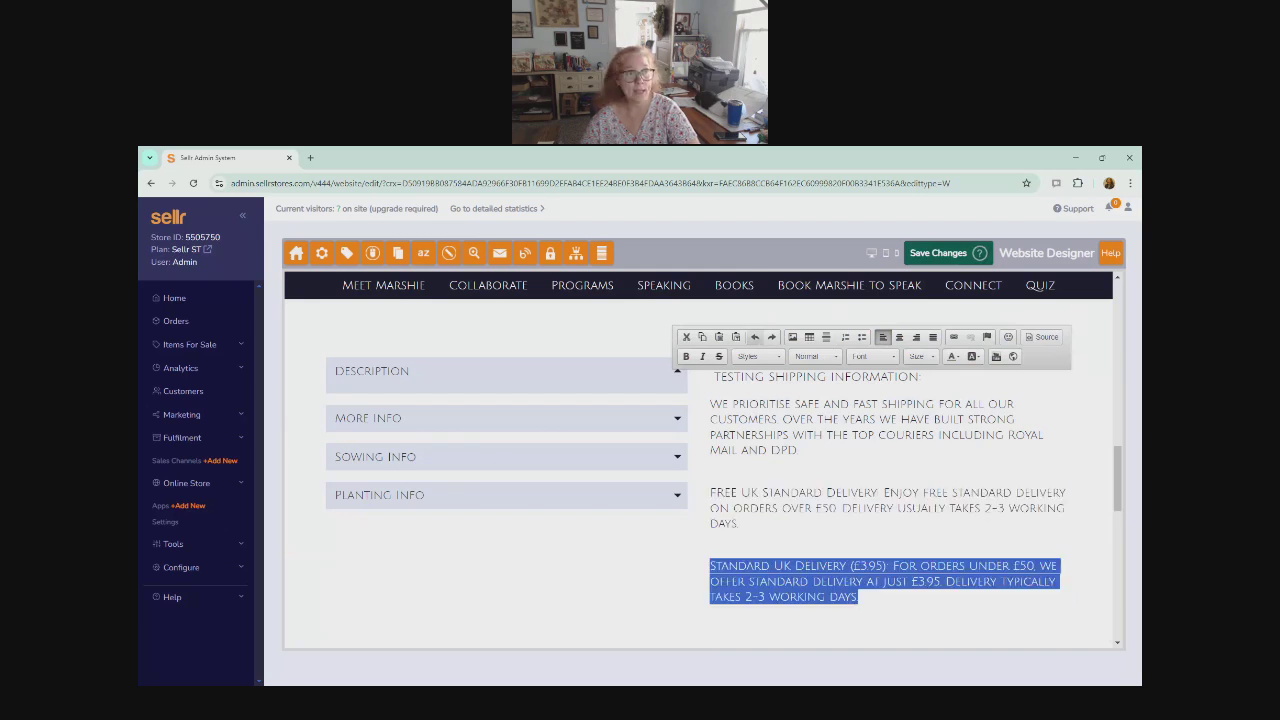
pyautogui.click(772, 338)
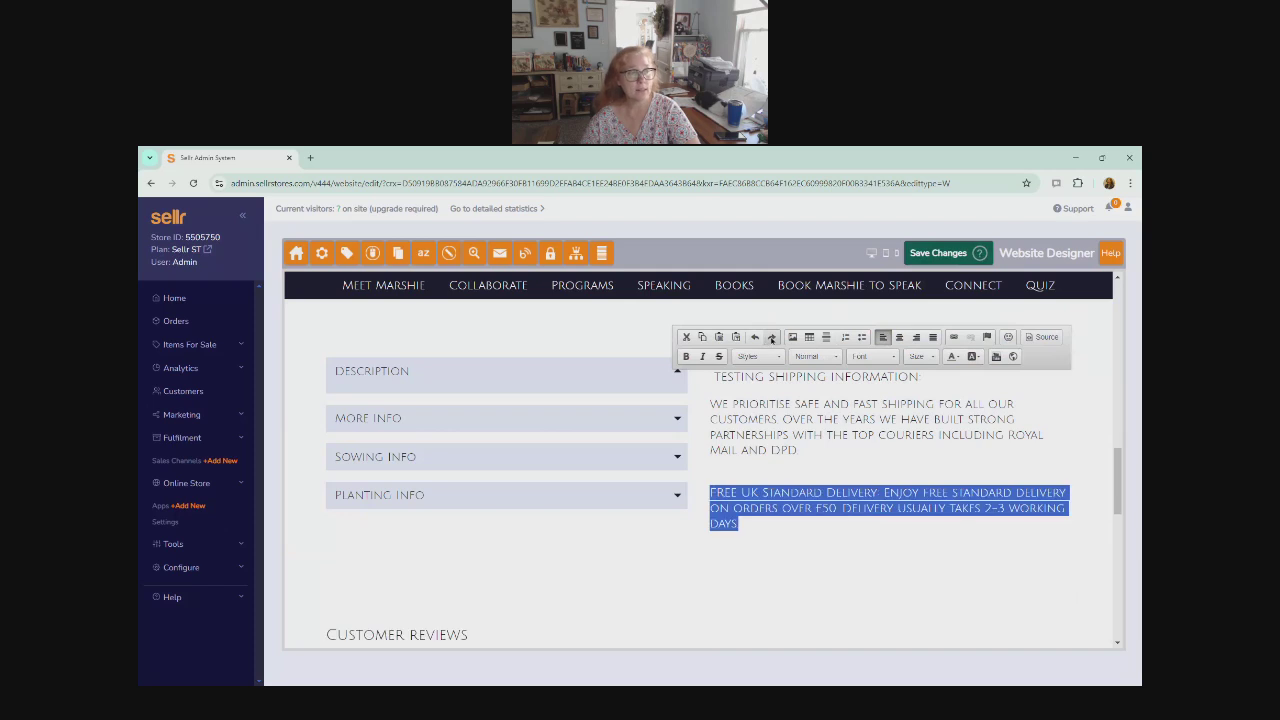
pyautogui.click(772, 338)
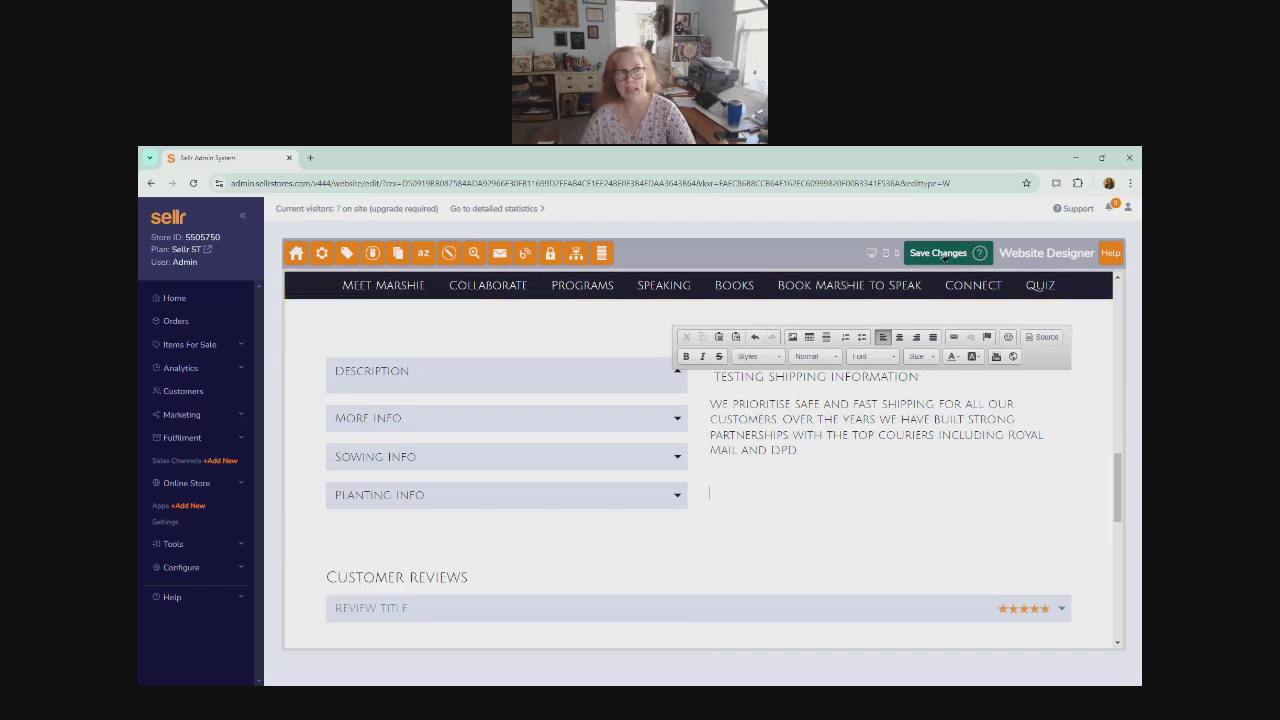
# Save the shortened shipping text in the Master Item View and dismiss the confirmation message.
pyautogui.click(942, 254)
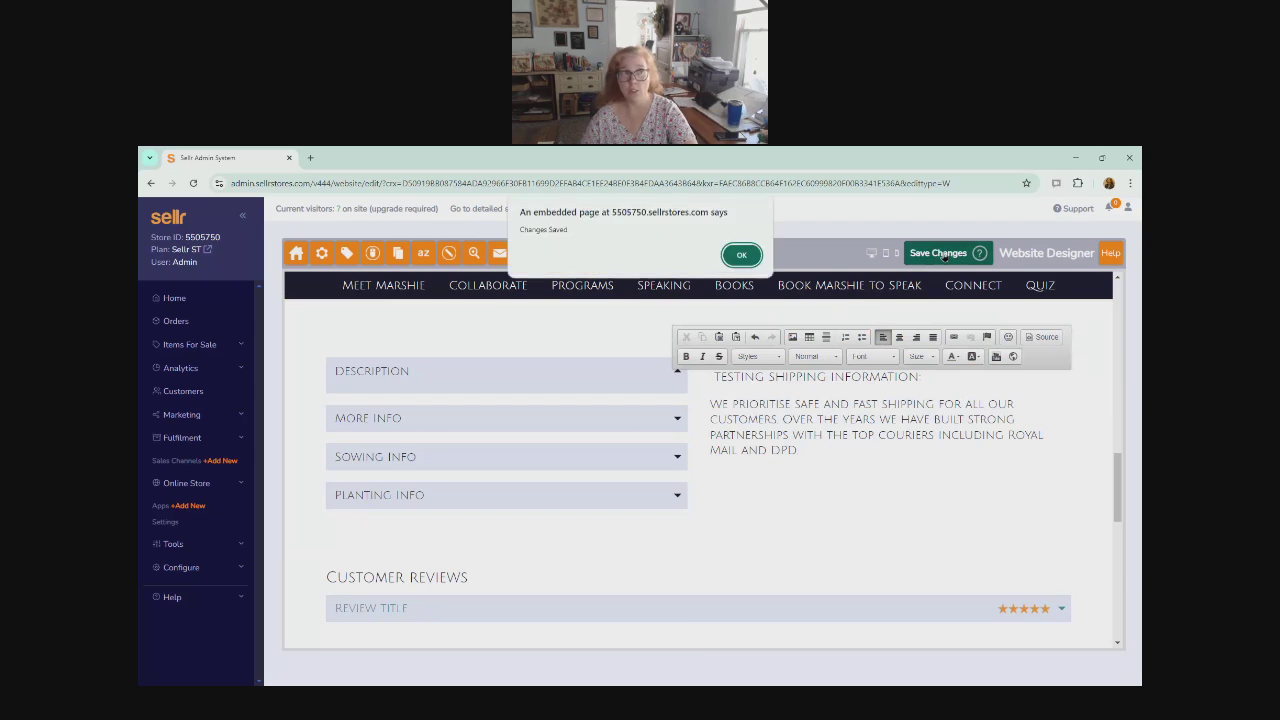
pyautogui.click(741, 256)
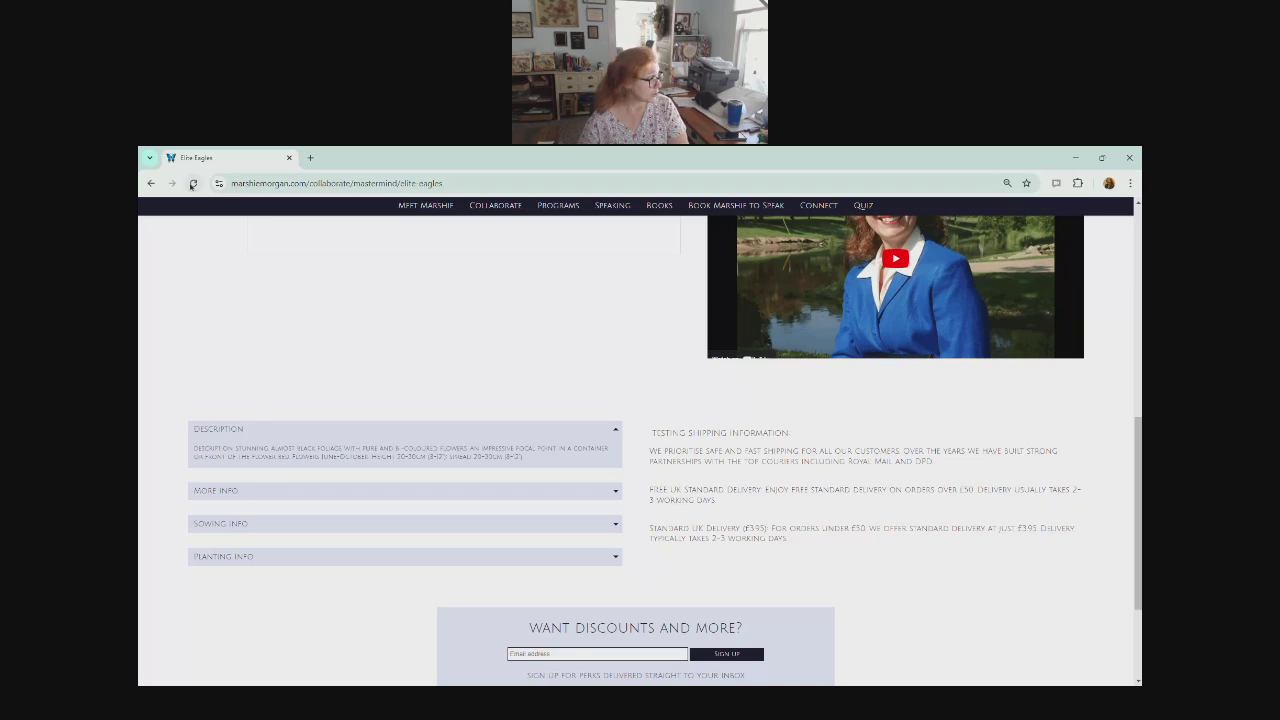
# Reload the live Elite Eagles page and open Return Discovery Apollo- PM from Self-Discovery Groups to check the shipping sections on both.
pyautogui.click(193, 183)
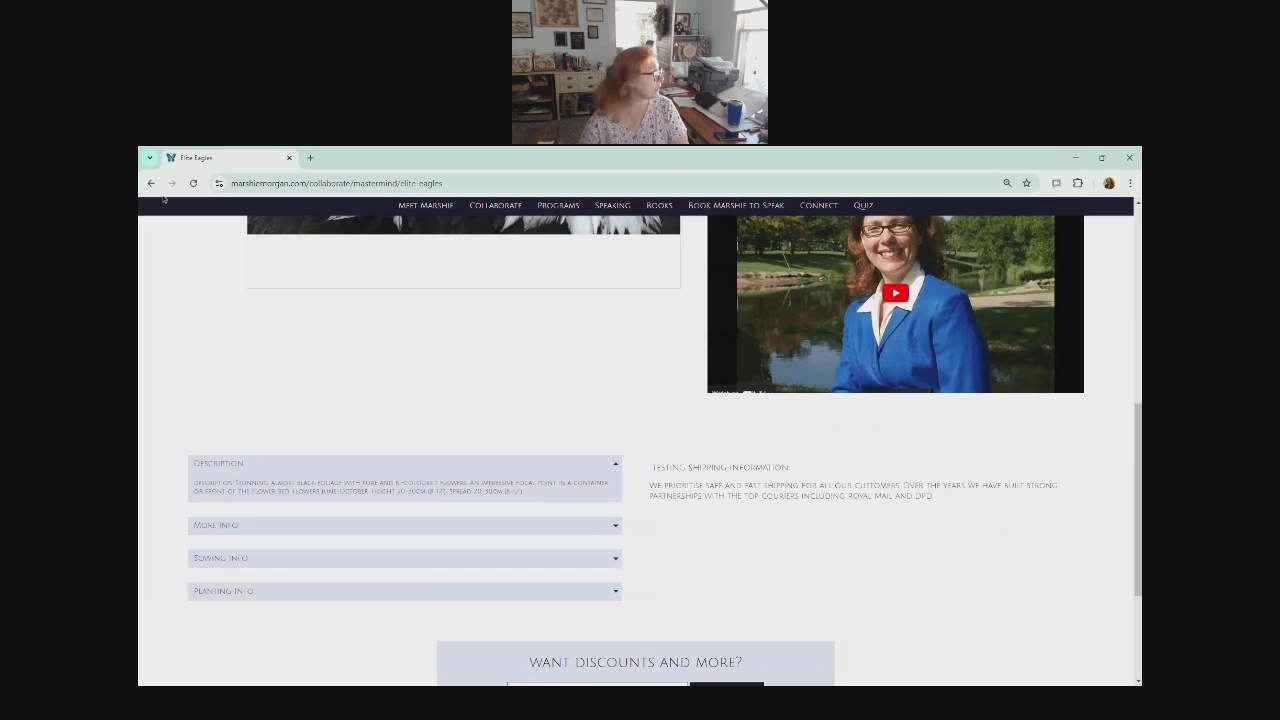
pyautogui.moveTo(495, 206)
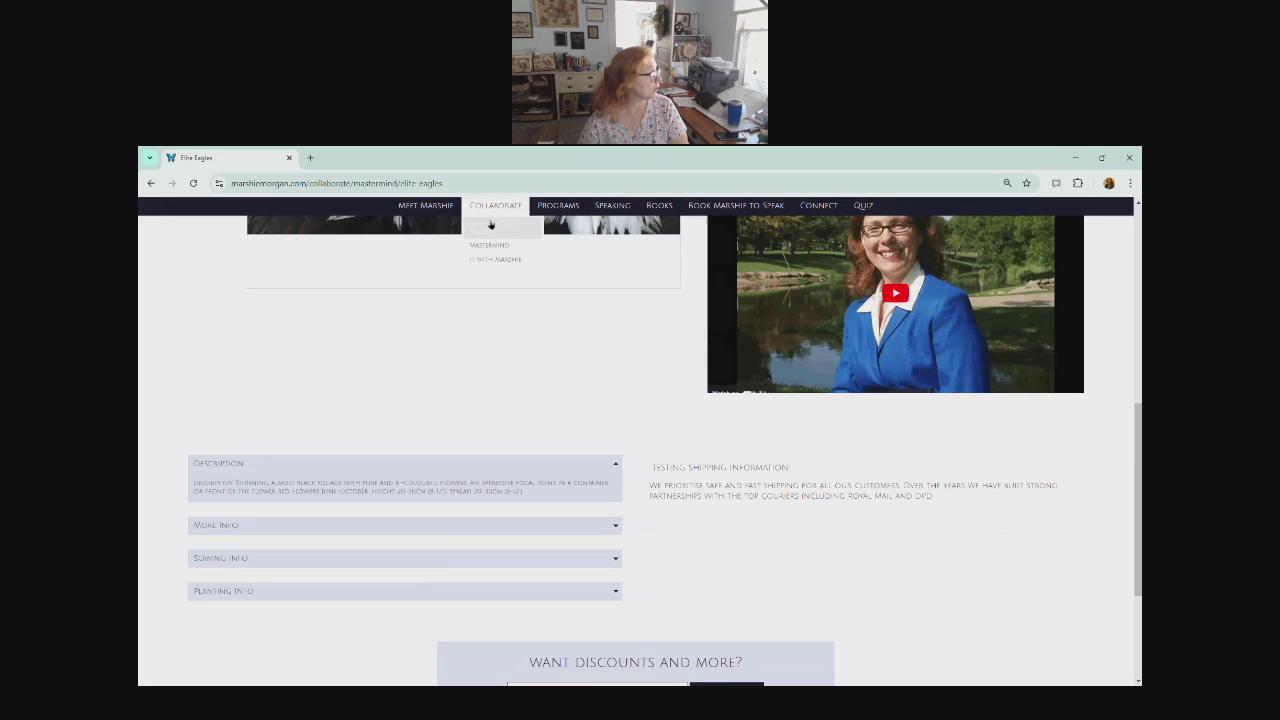
pyautogui.click(492, 228)
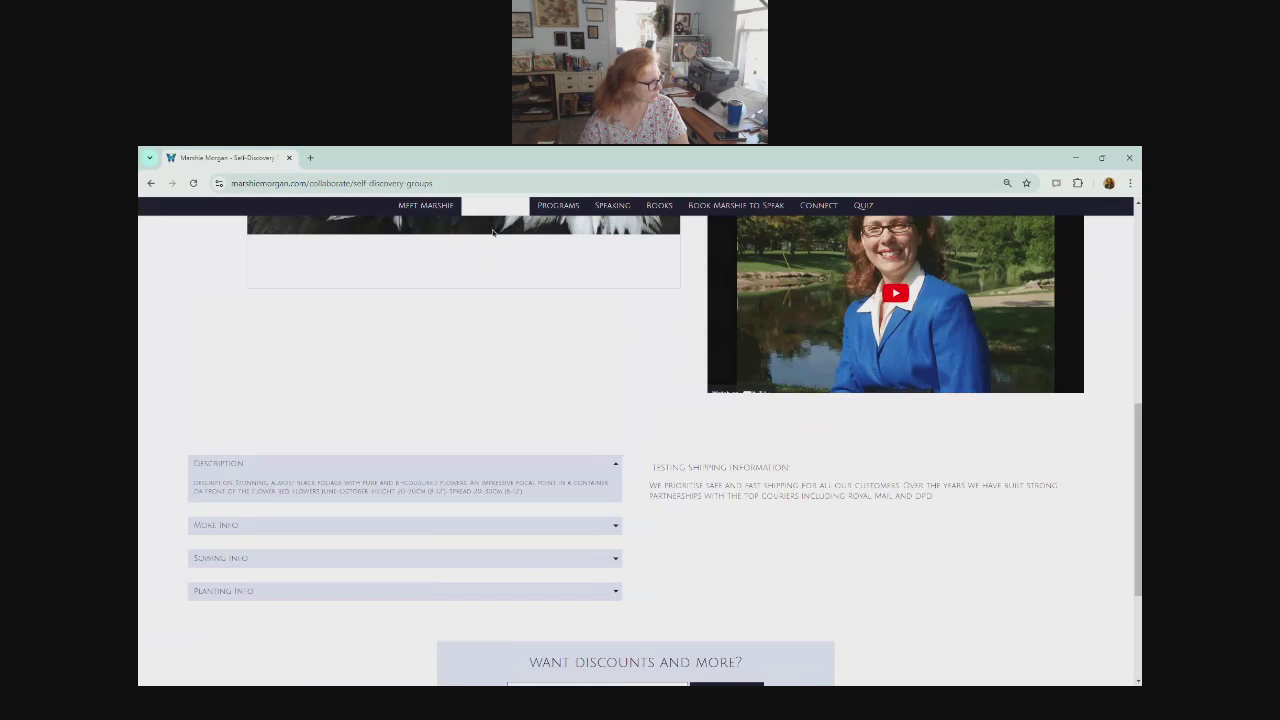
pyautogui.scroll(-2, 560, 330)
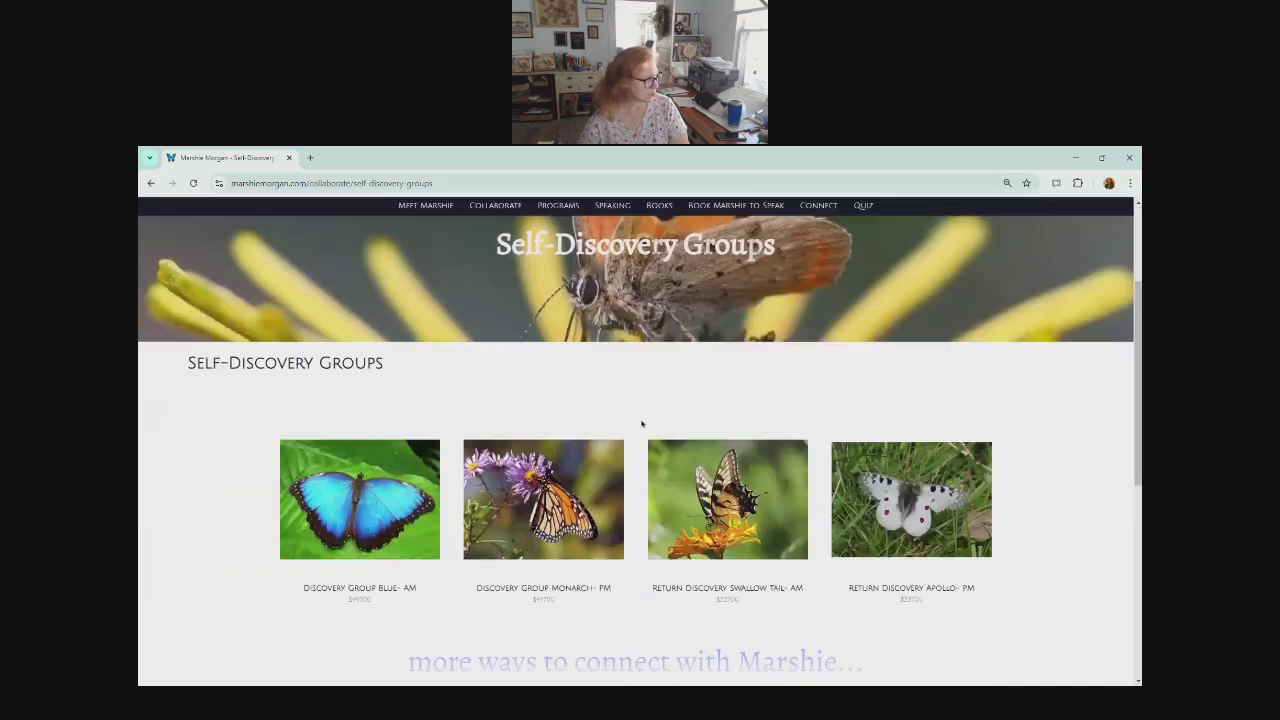
pyautogui.click(905, 593)
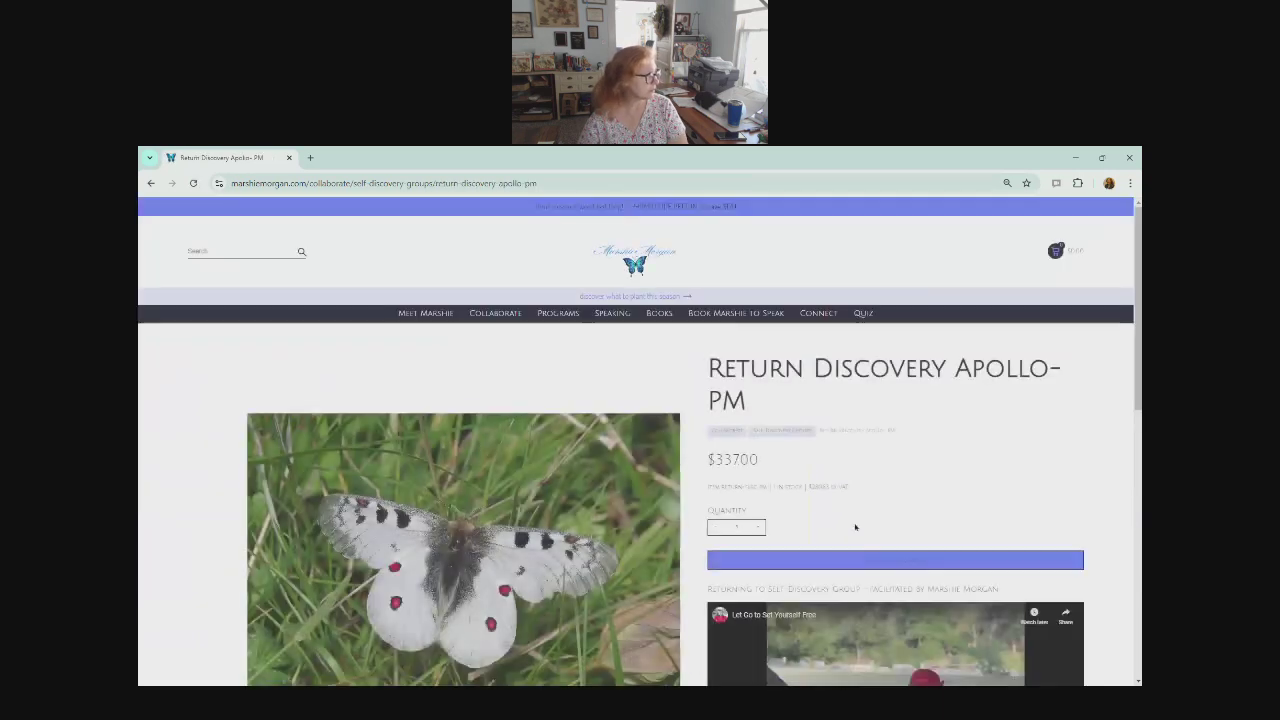
pyautogui.scroll(-5, 574, 440)
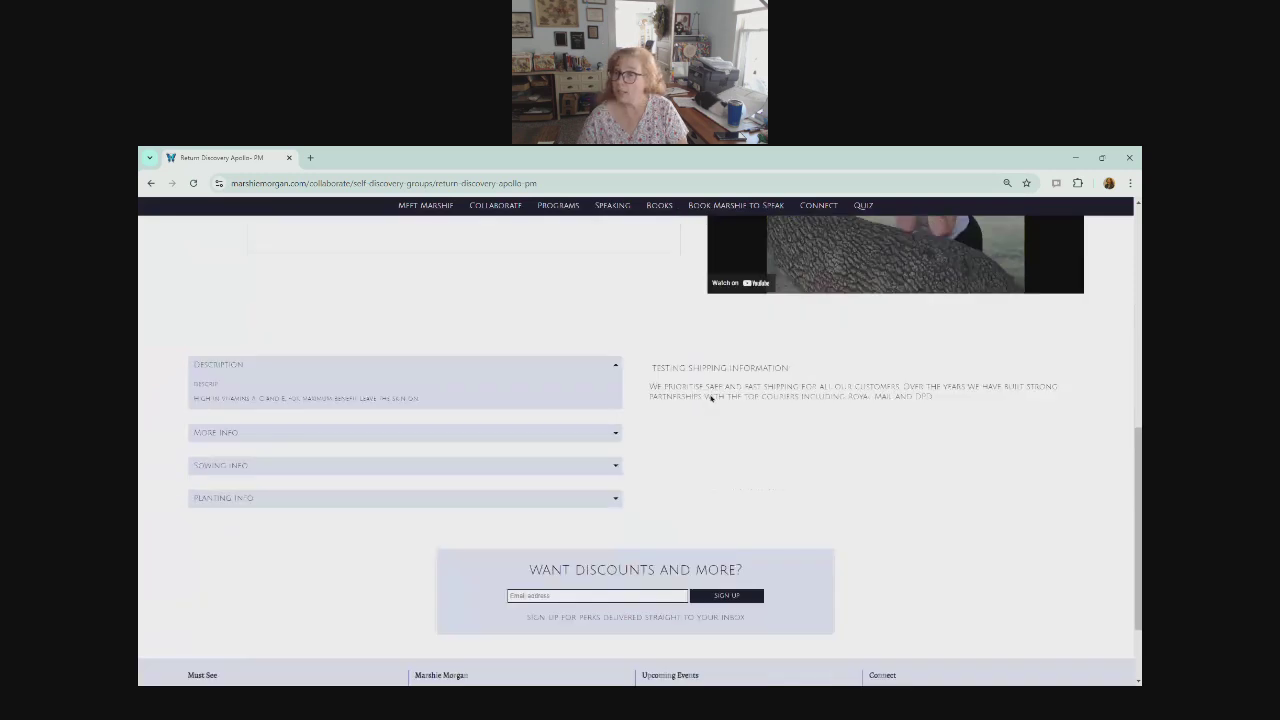